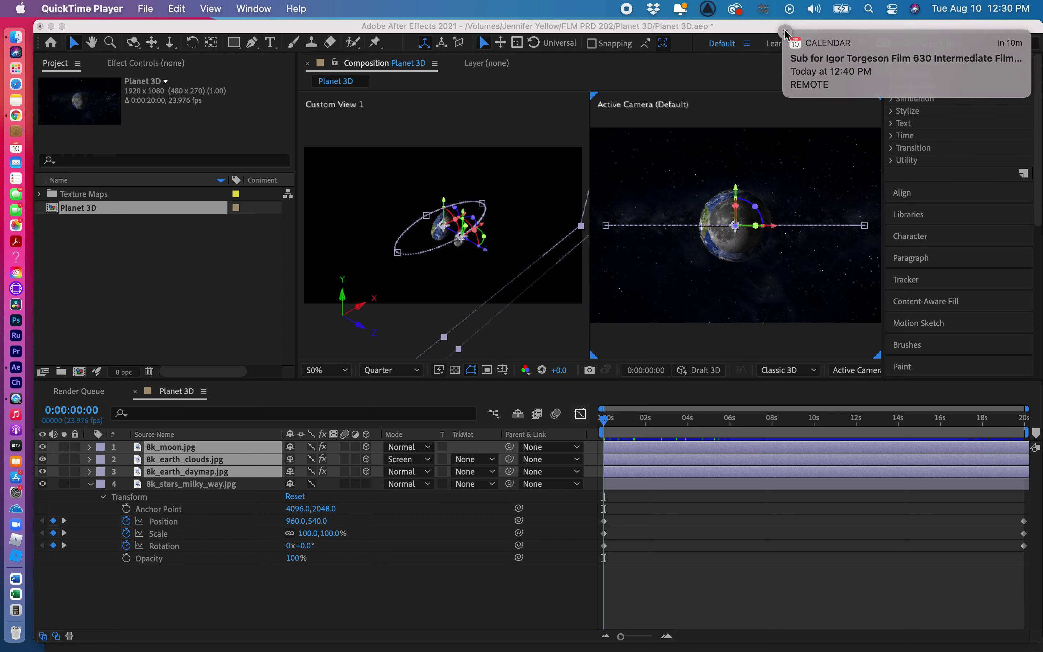
Dismiss the calendar notification and scrub the Planet 3D timeline to preview the orbit
{"action": "left_click", "coordinate": [785, 31]}
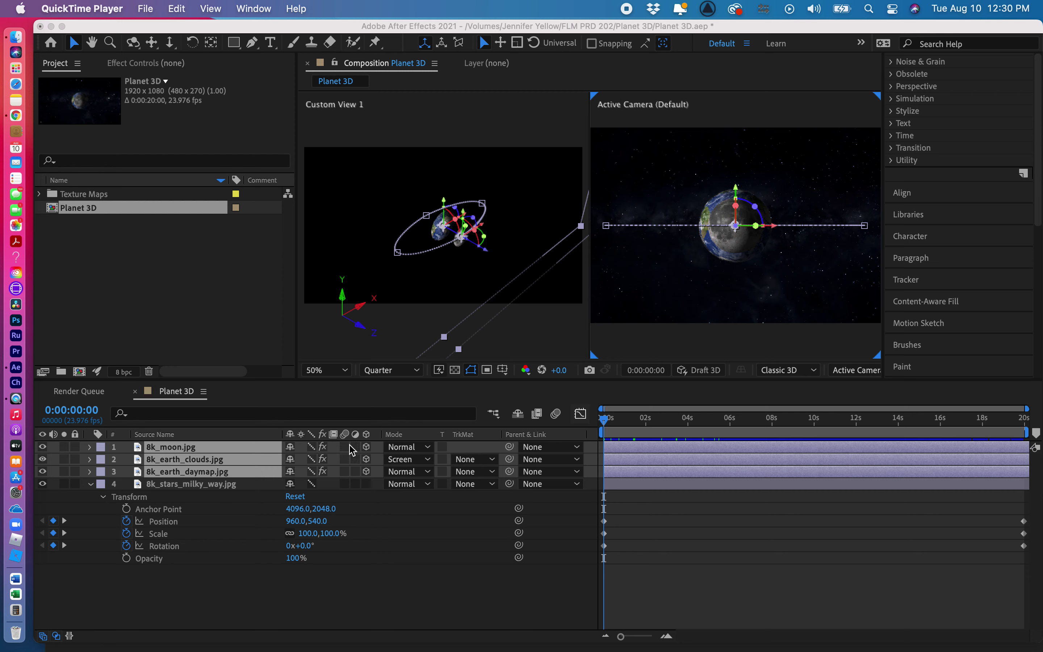
{"action": "left_click", "coordinate": [609, 430]}
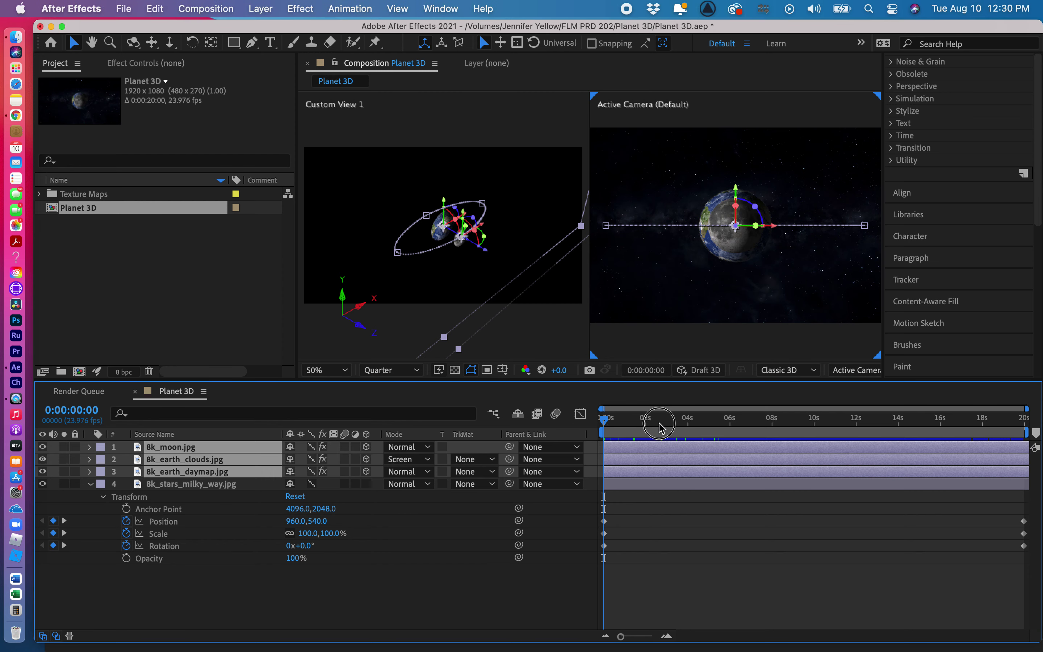
{"action": "left_click_drag", "start_coordinate": [605, 422], "coordinate": [561, 412]}
Select the moon, Earth clouds and Earth daymap layers together and bring up their context menu
{"action": "left_click", "coordinate": [240, 605]}
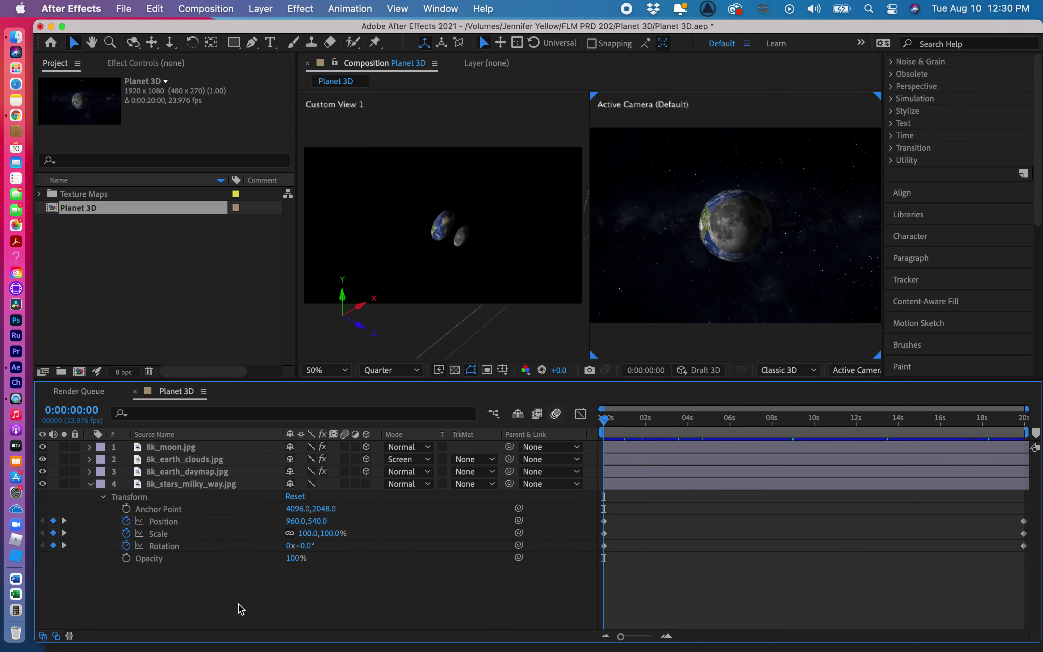
{"action": "left_click", "coordinate": [163, 448]}
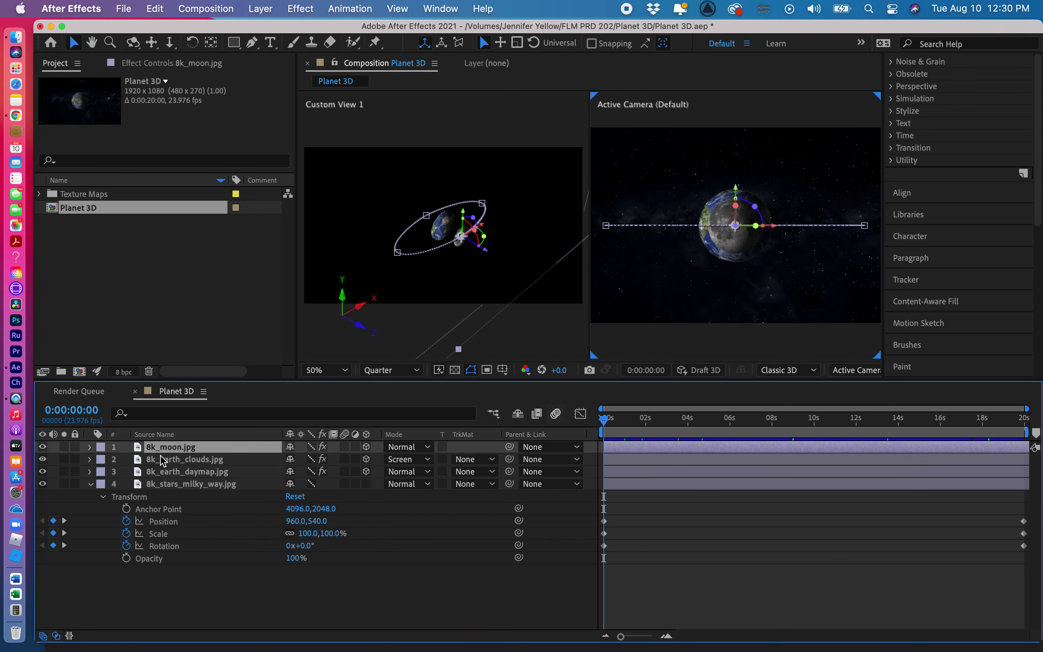
{"action": "left_click", "coordinate": [164, 475], "text": "shift"}
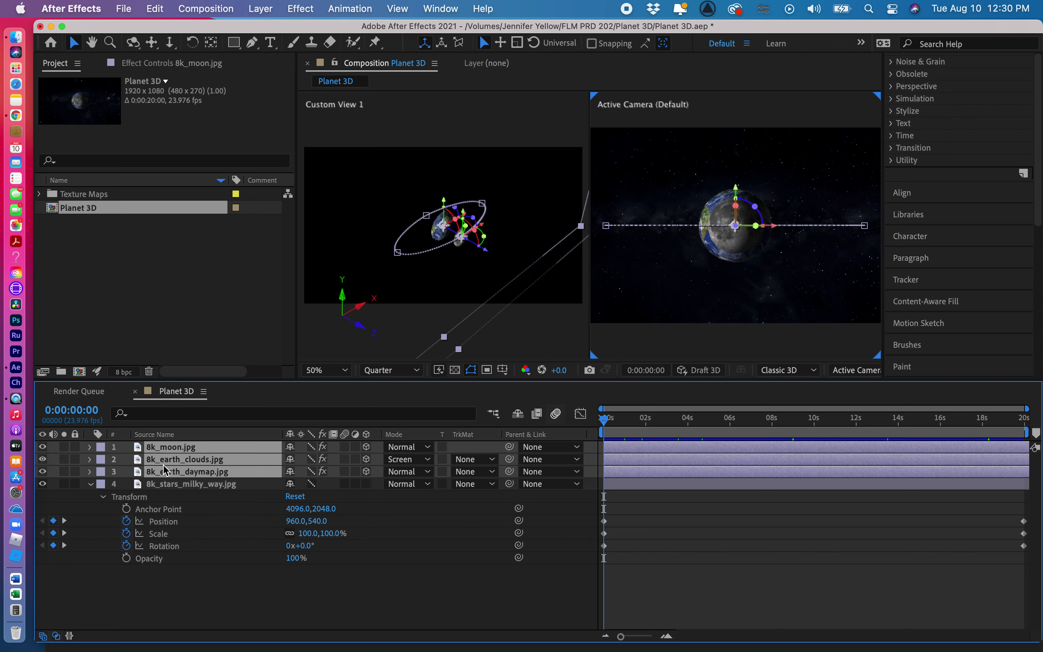
{"action": "right_click", "coordinate": [164, 470]}
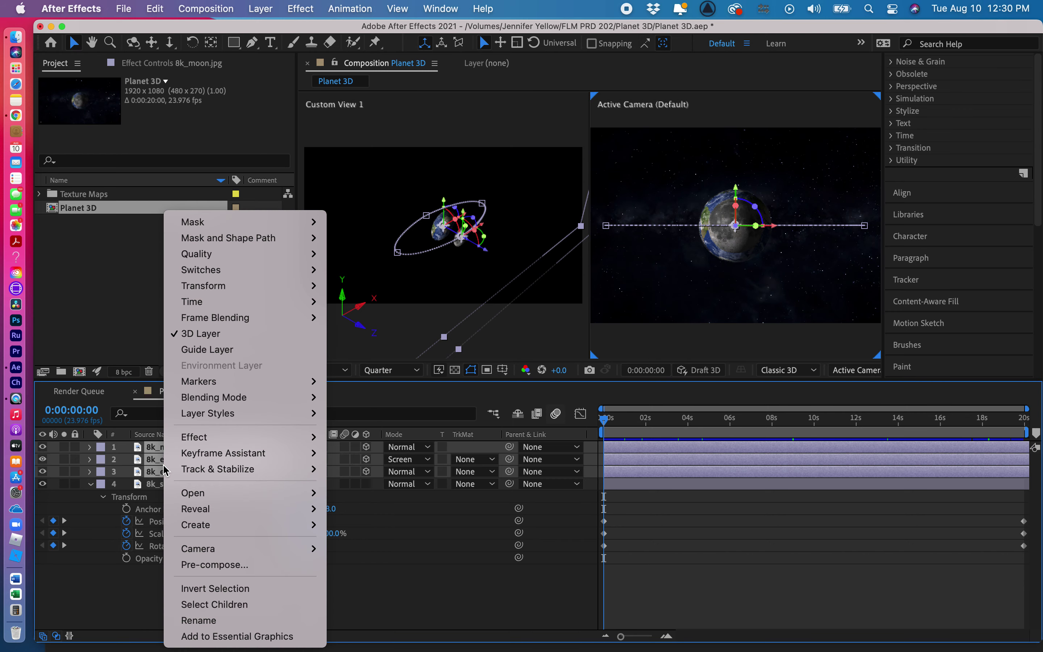
Pre-compose the three selected layers into a new composition named 'Orbit'
{"action": "left_click", "coordinate": [211, 564]}
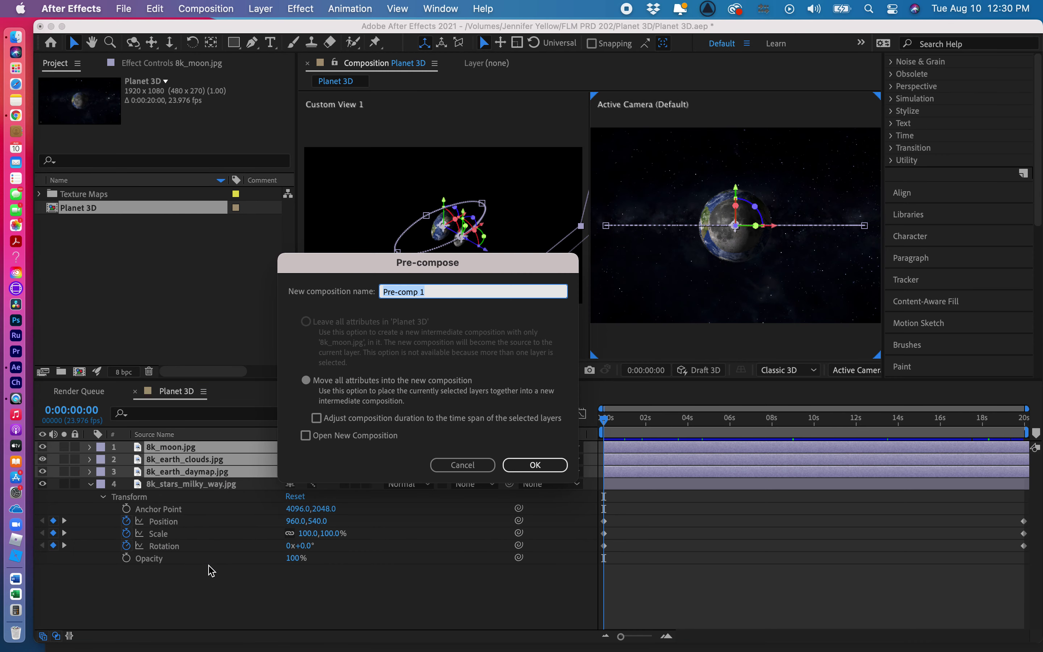
{"action": "type", "text": "Orbit"}
{"action": "left_click", "coordinate": [522, 467]}
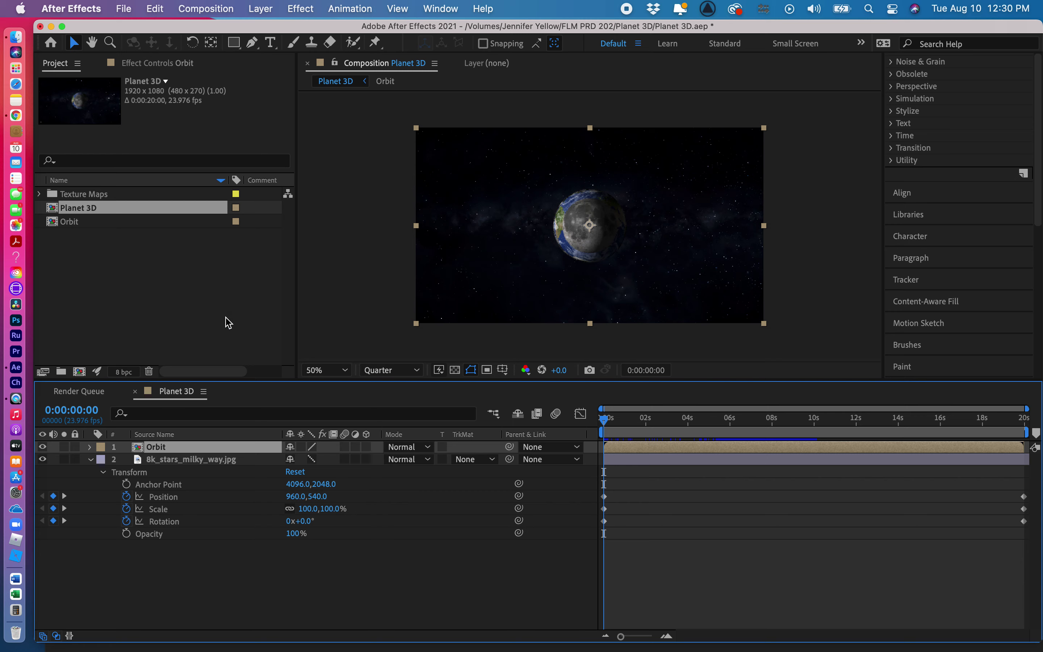
Open Orbit, then return to Planet 3D and collapse the stars layer's Transform properties
{"action": "double_click", "coordinate": [53, 223]}
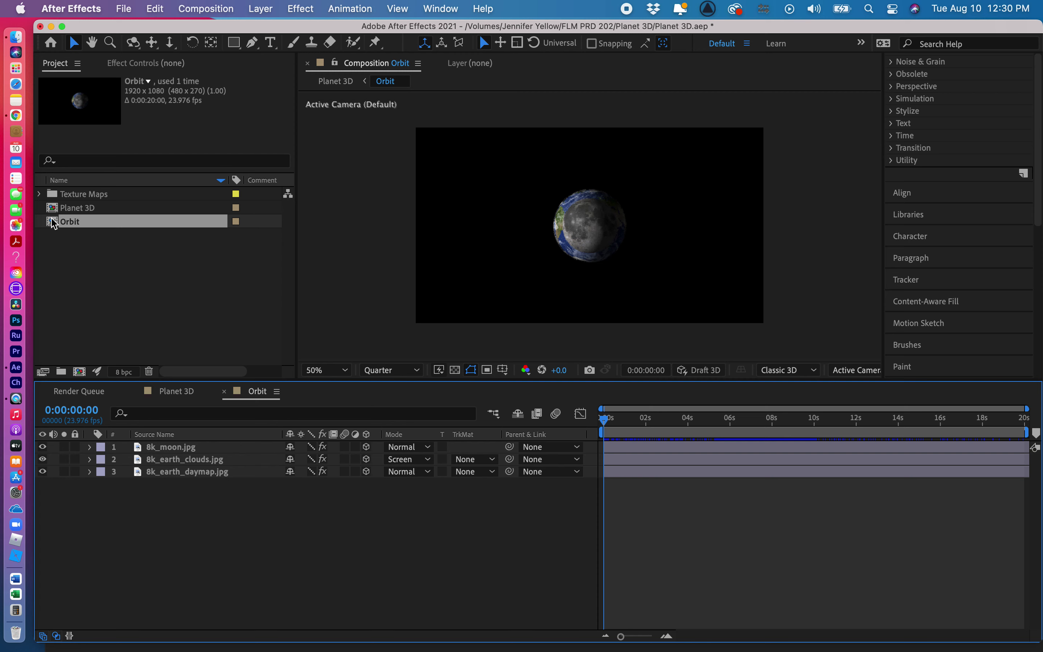
{"action": "left_click", "coordinate": [59, 210]}
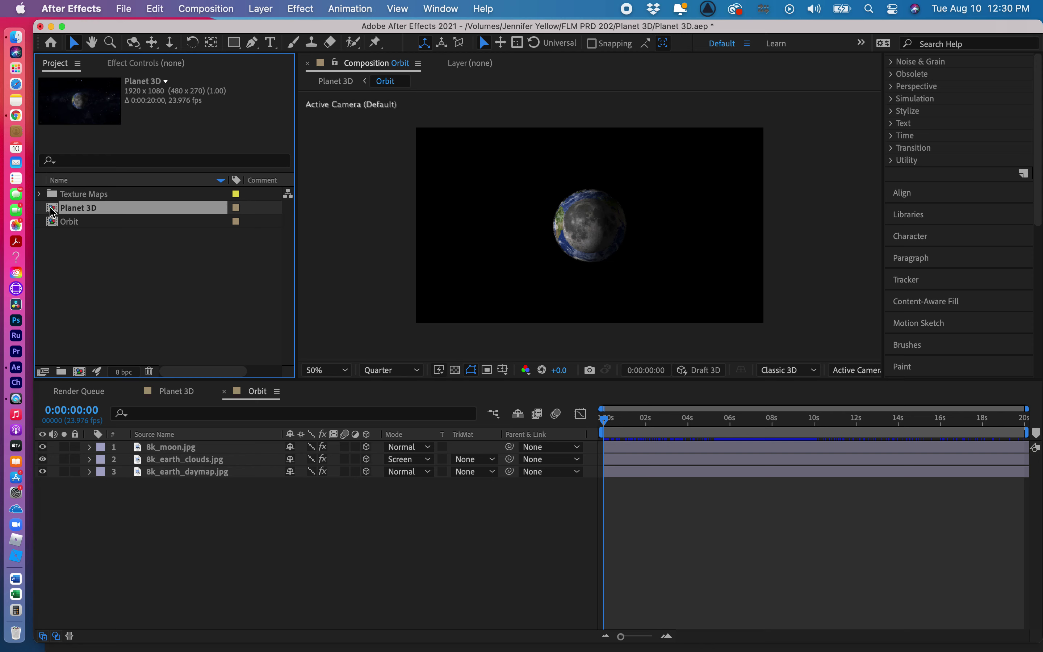
{"action": "left_click", "coordinate": [175, 392]}
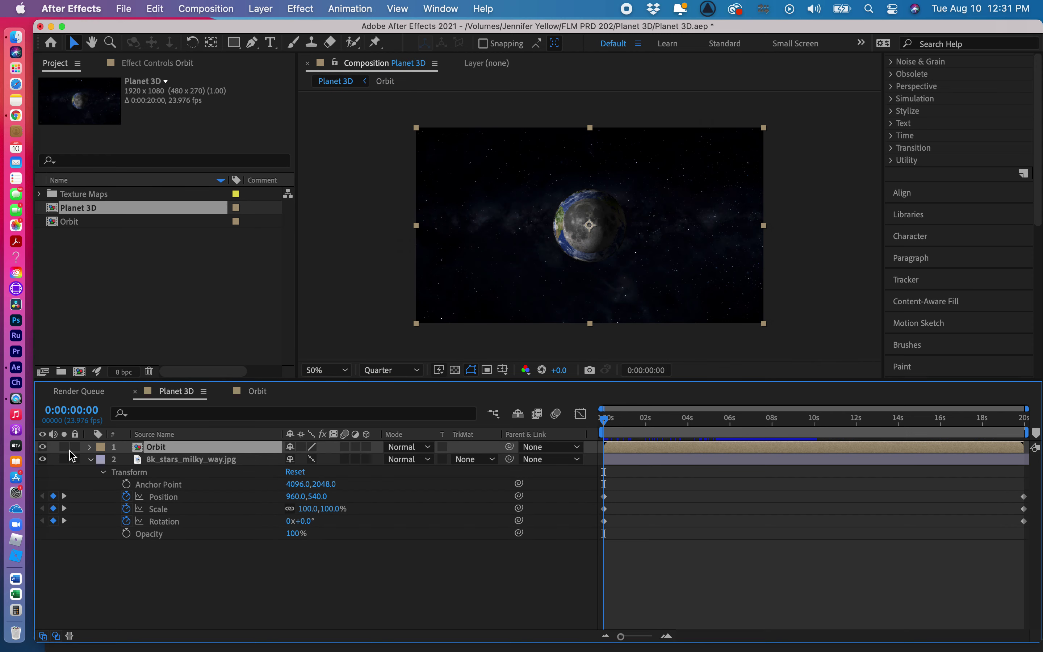
{"action": "left_click", "coordinate": [90, 460]}
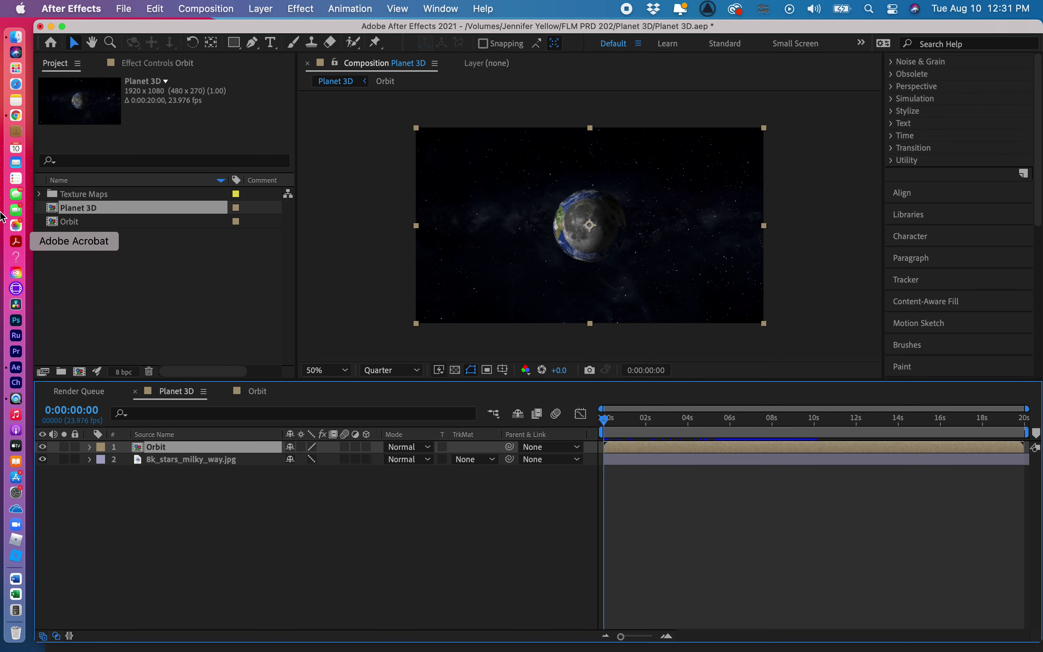
Set the Planet 3D composition duration to 0:01:00:00 in Composition Settings
{"action": "left_click", "coordinate": [207, 9]}
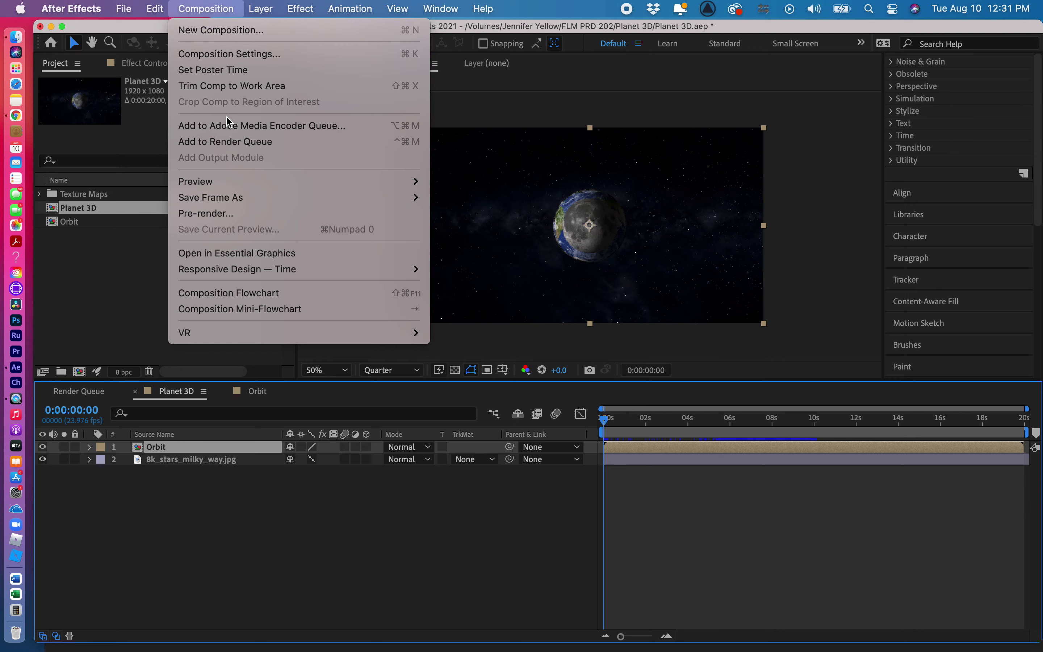
{"action": "left_click", "coordinate": [215, 54]}
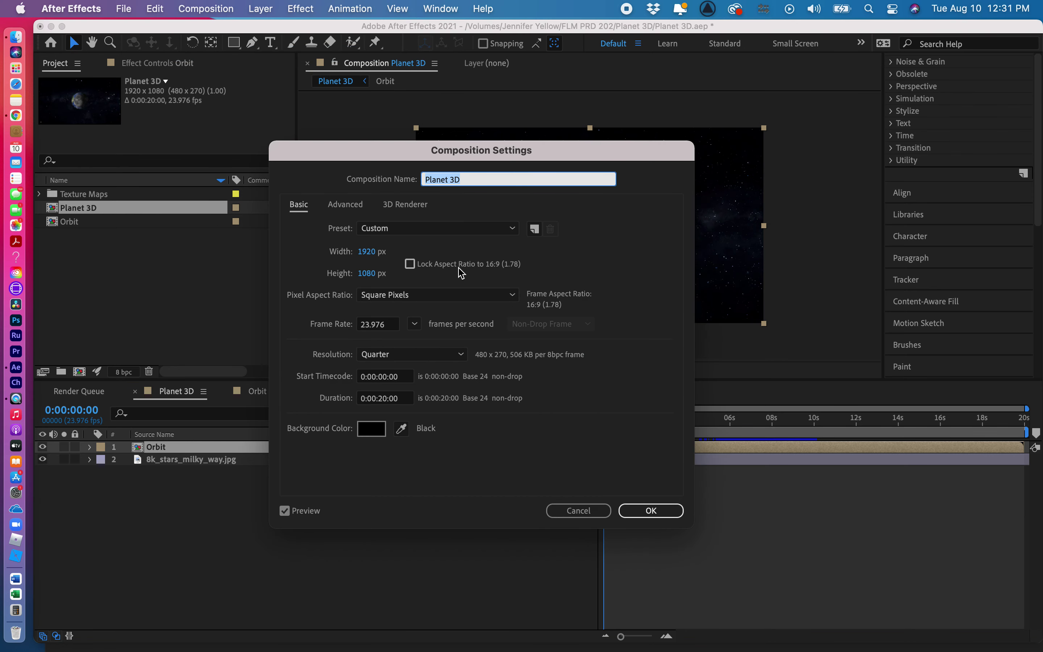
{"action": "left_click", "coordinate": [383, 398]}
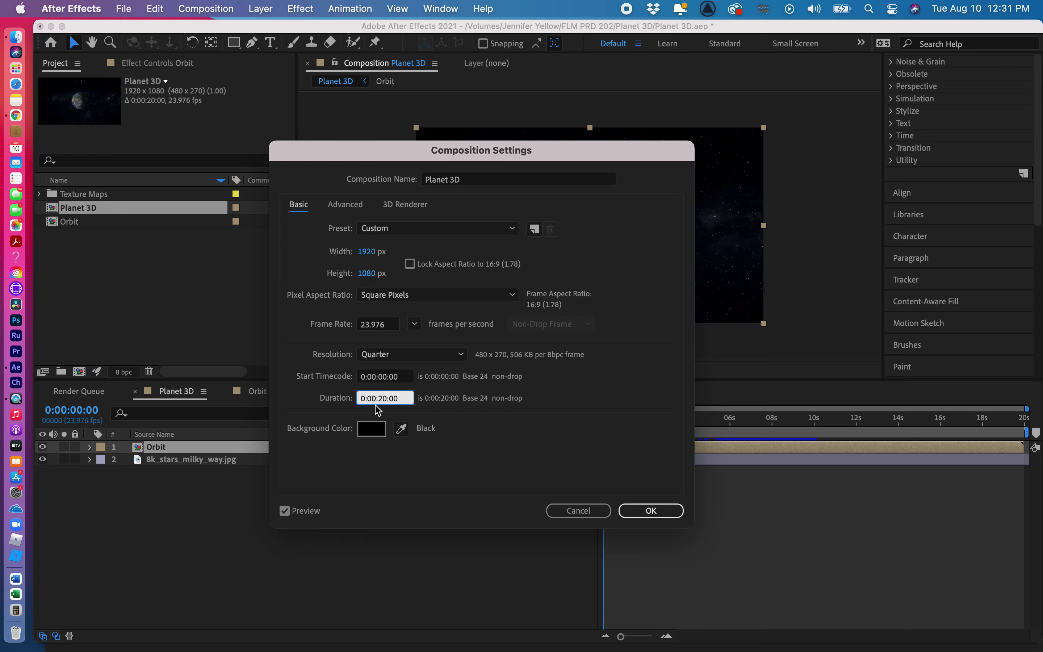
{"action": "type", "text": "1:0"}
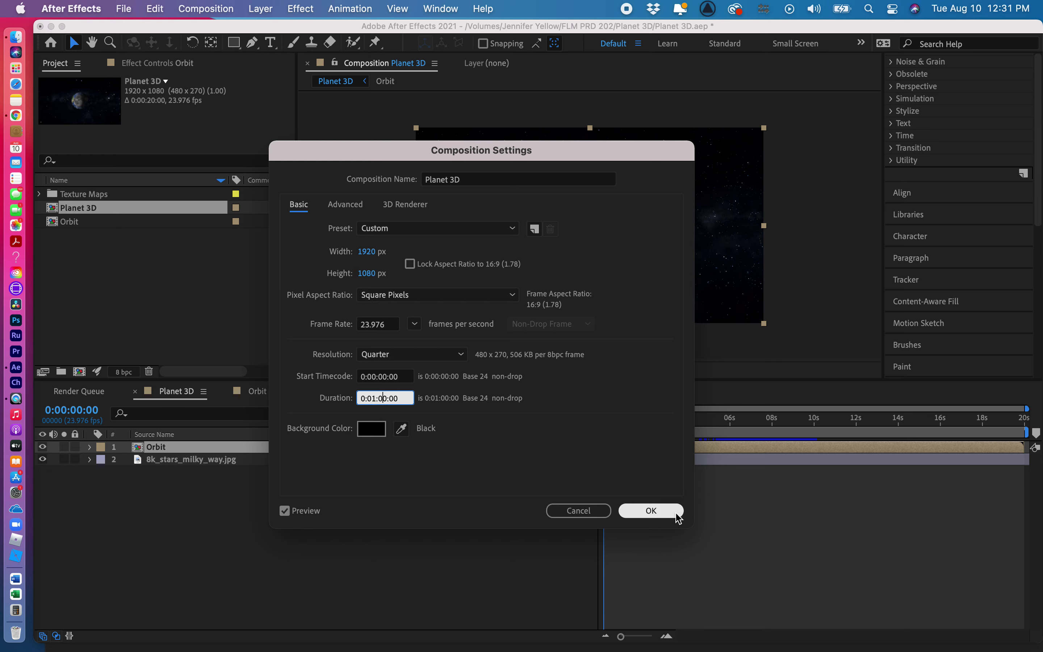
{"action": "left_click", "coordinate": [660, 511]}
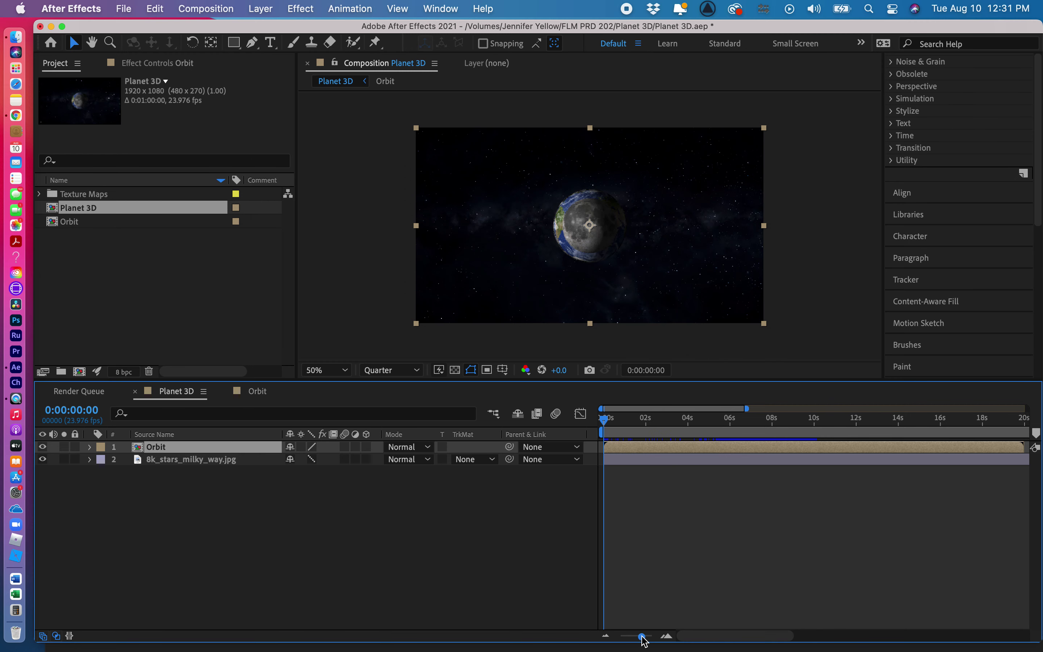
Zoom the timeline out and extend the 8k_stars_milky_way.jpg layer's out-point to the one-minute end
{"action": "left_click_drag", "start_coordinate": [641, 641], "coordinate": [607, 645]}
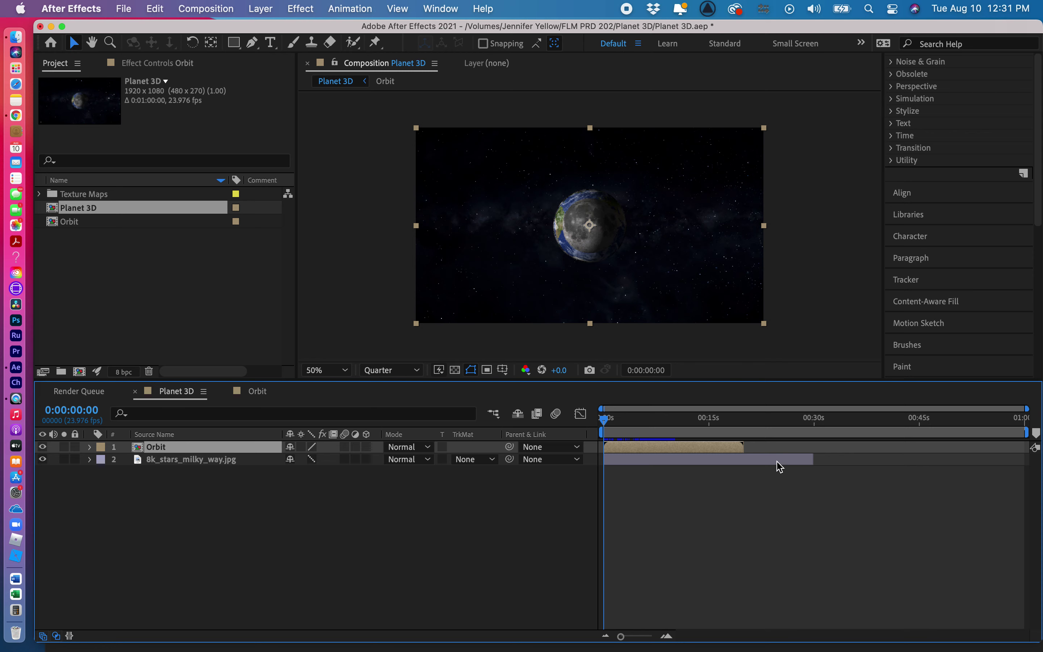
{"action": "left_click", "coordinate": [811, 460]}
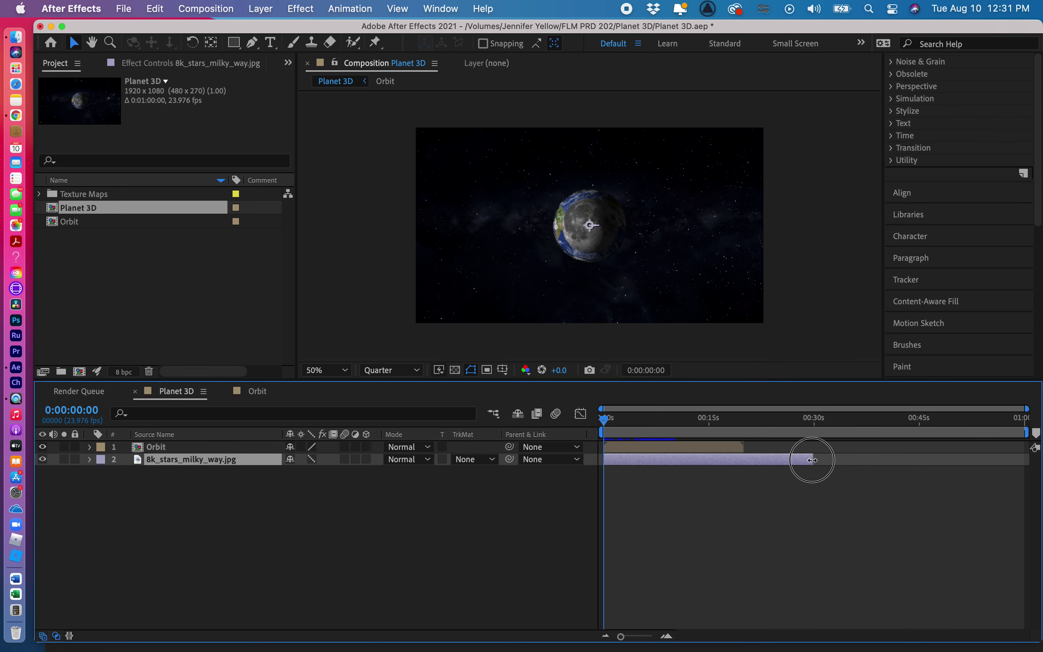
{"action": "left_click_drag", "start_coordinate": [812, 460], "coordinate": [1037, 463]}
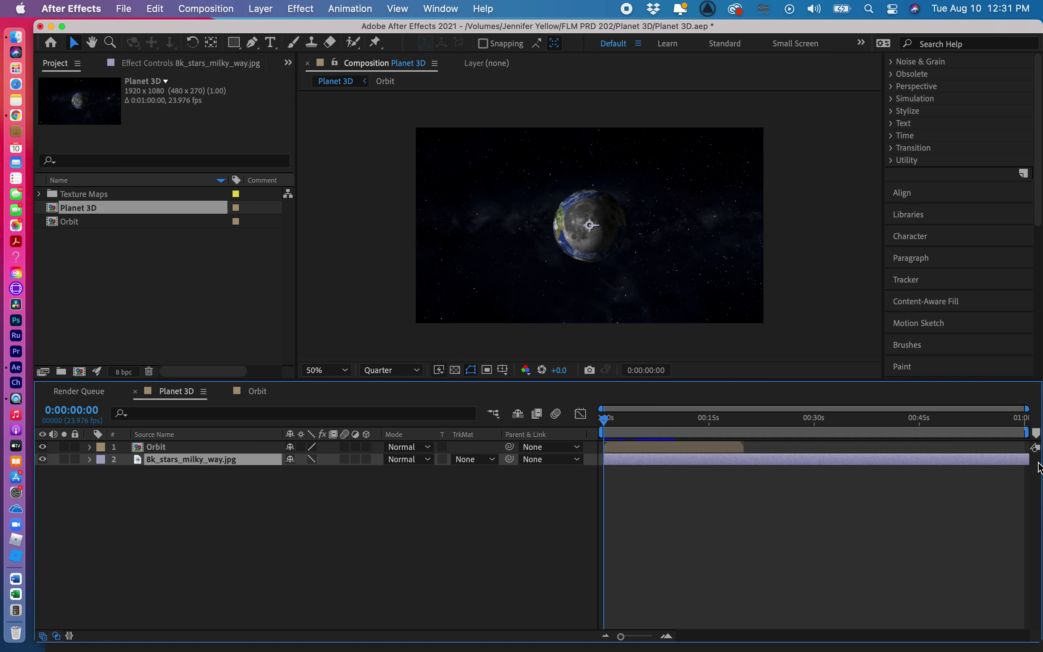
{"action": "left_click", "coordinate": [626, 449]}
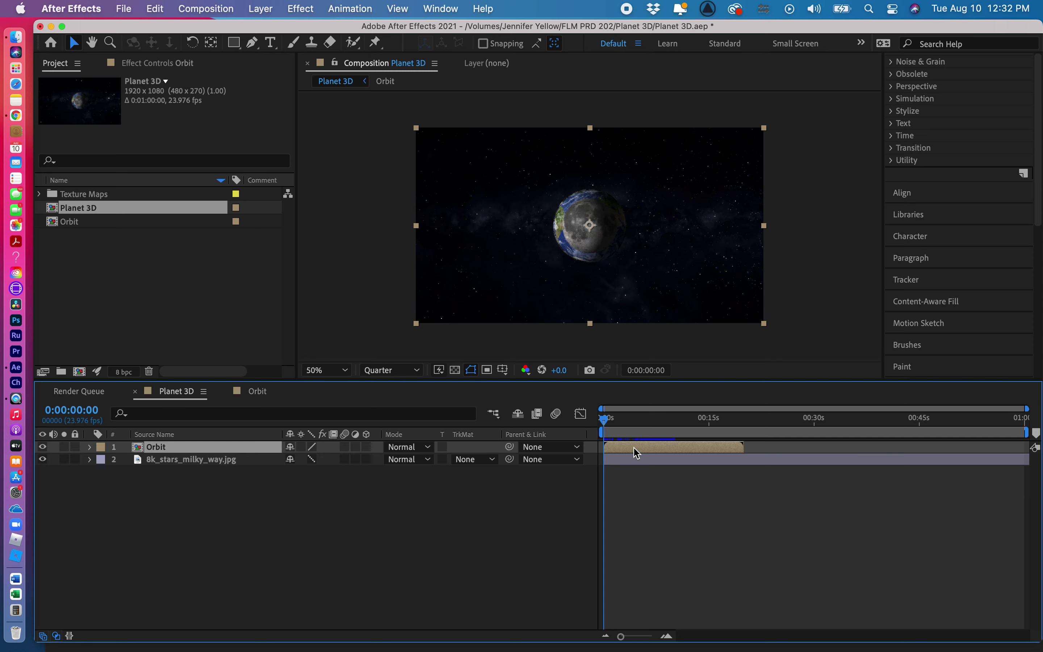
Duplicate the Orbit layer twice and use Sequence Layers to place the three copies back to back without overlap
{"action": "key", "text": "super+d"}
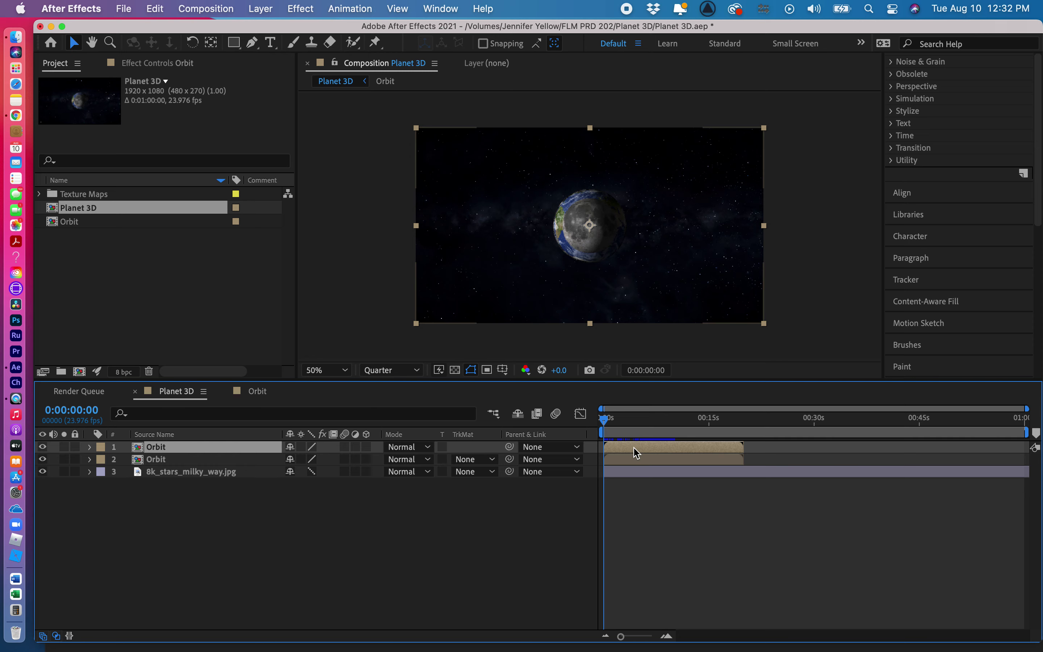
{"action": "key", "text": "super+d"}
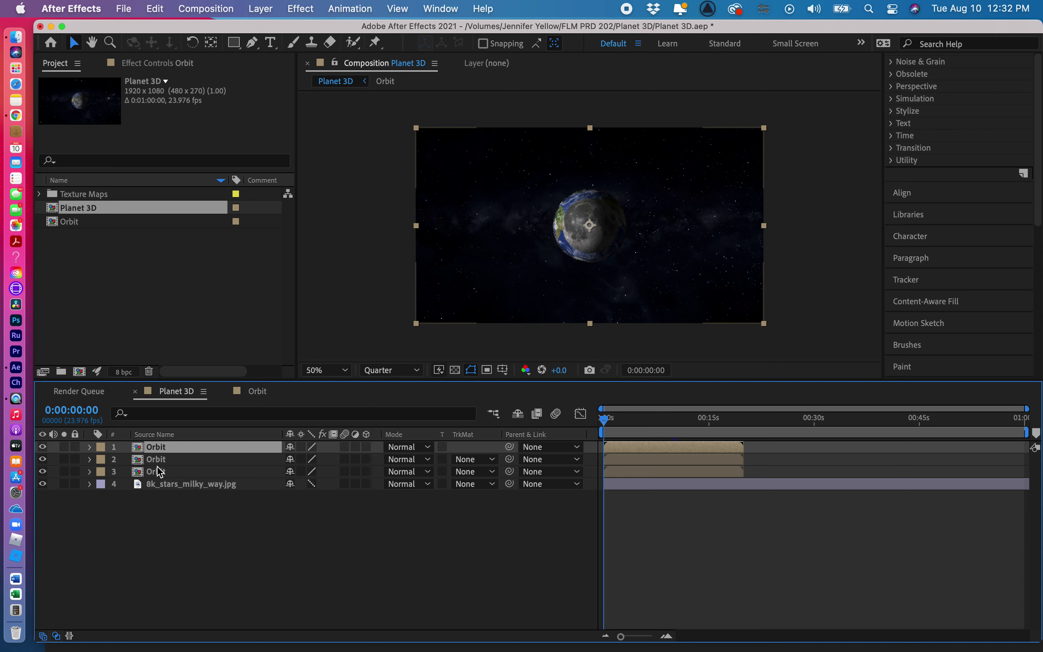
{"action": "left_click", "coordinate": [159, 473], "text": "shift"}
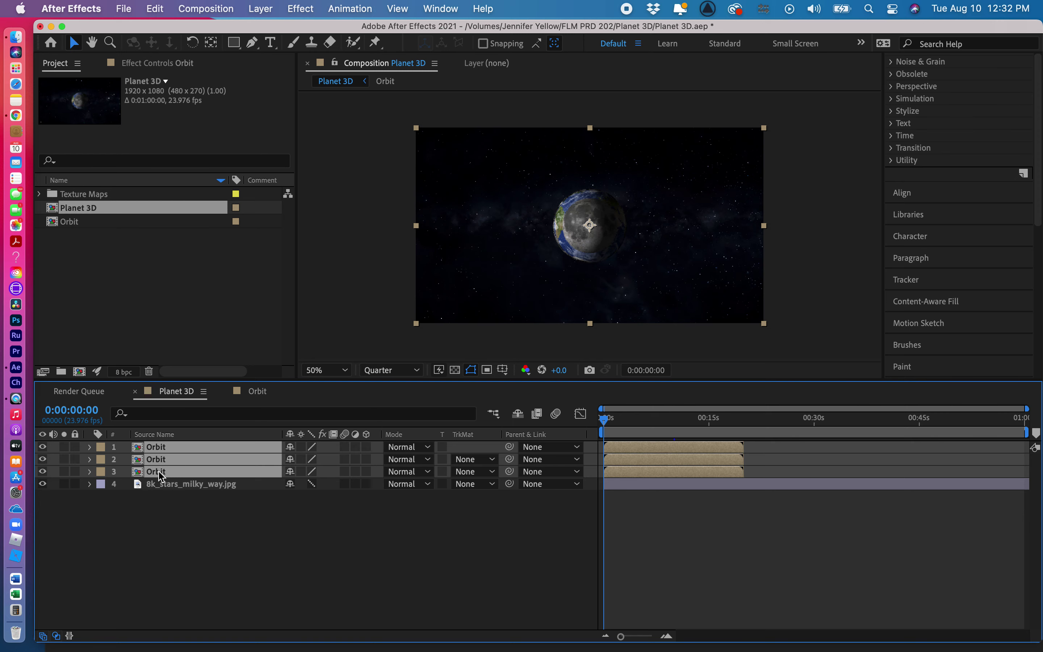
{"action": "right_click", "coordinate": [160, 472]}
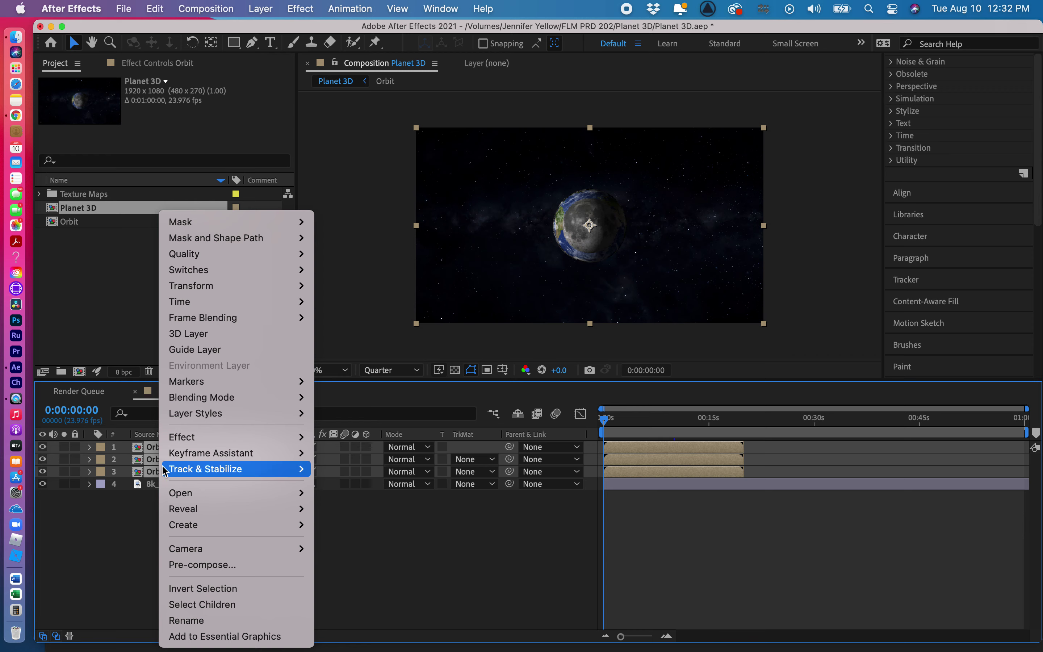
{"action": "mouse_move", "coordinate": [171, 456]}
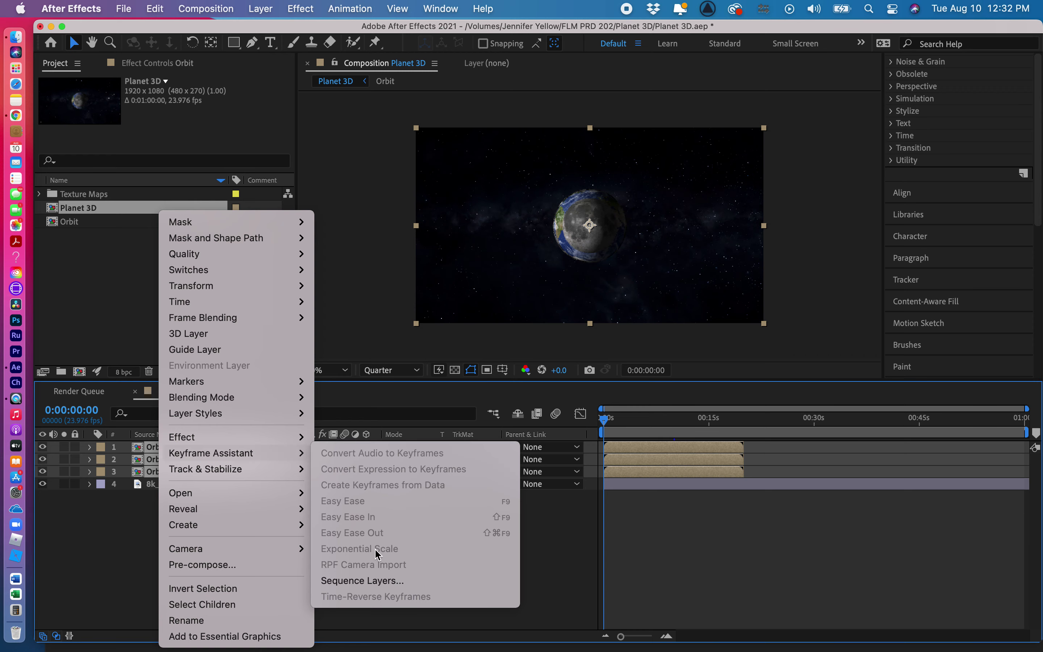
{"action": "left_click", "coordinate": [377, 582]}
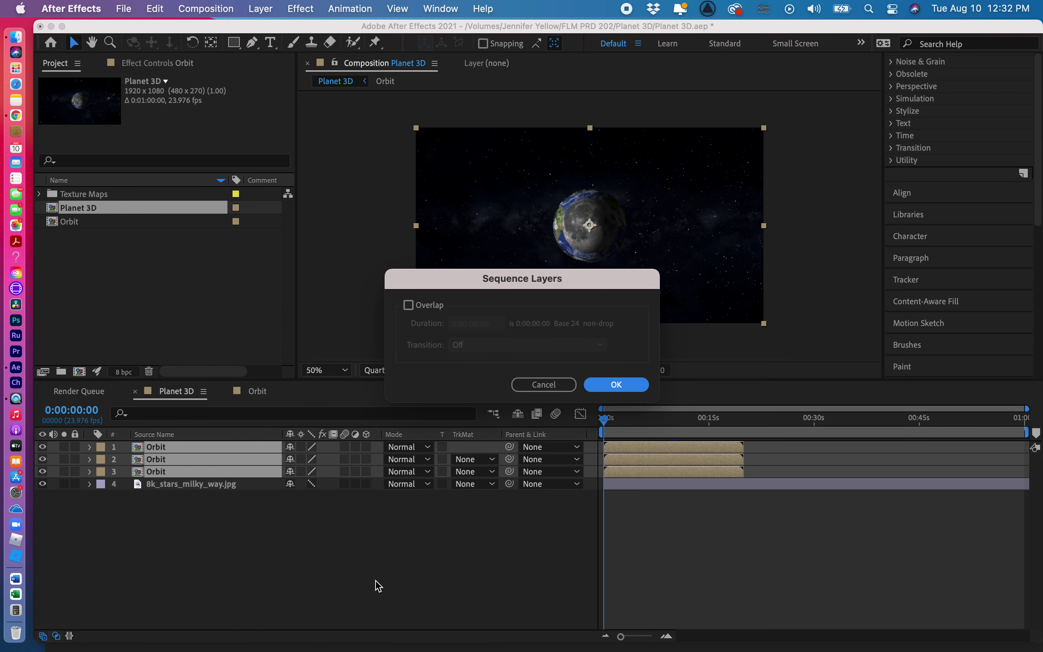
{"action": "left_click", "coordinate": [606, 385]}
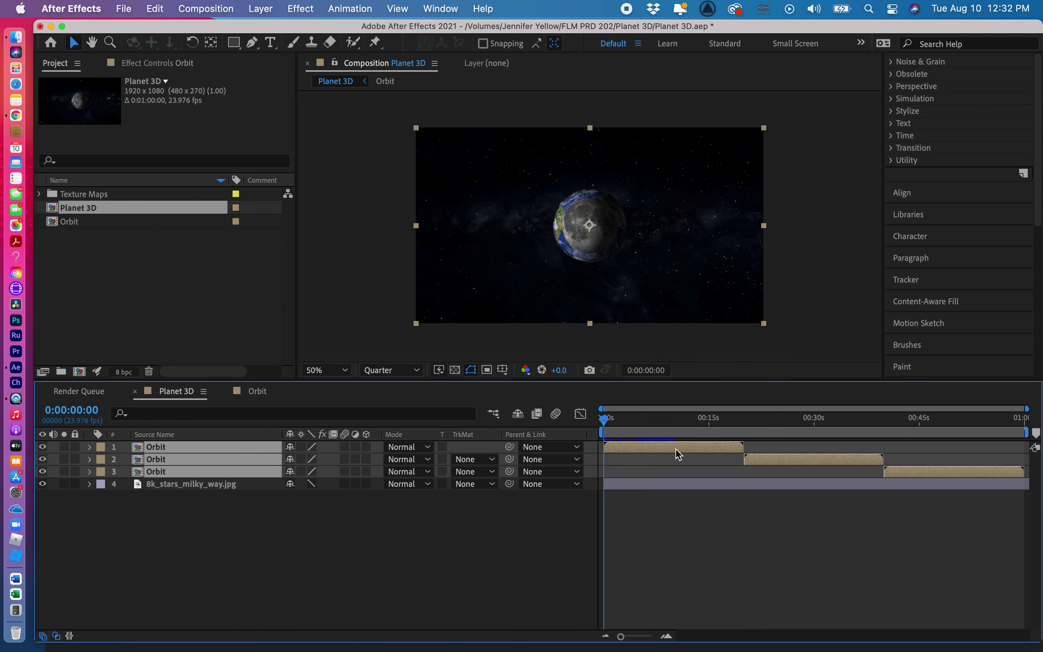
{"action": "mouse_move", "coordinate": [603, 419]}
{"action": "left_mouse_down"}
{"action": "mouse_move", "coordinate": [903, 445]}
{"action": "mouse_move", "coordinate": [594, 433]}
{"action": "left_mouse_up"}
Pre-compose the three sequenced Orbit layers into 'Orbit Flattened', moving all attributes
{"action": "right_click", "coordinate": [238, 471]}
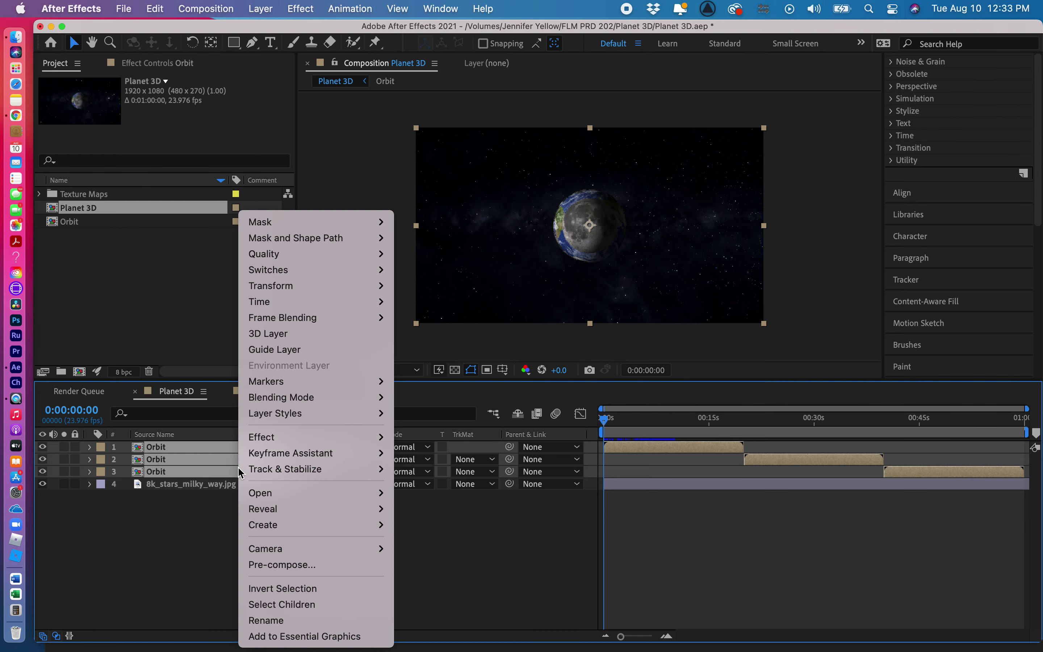
{"action": "mouse_move", "coordinate": [250, 469]}
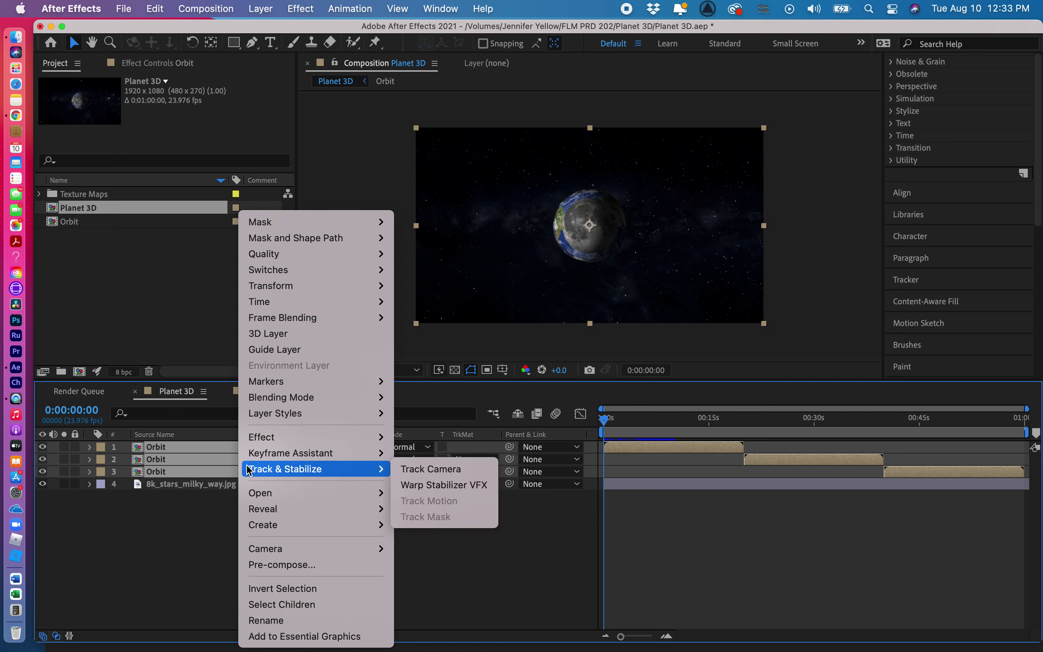
{"action": "left_click", "coordinate": [260, 565]}
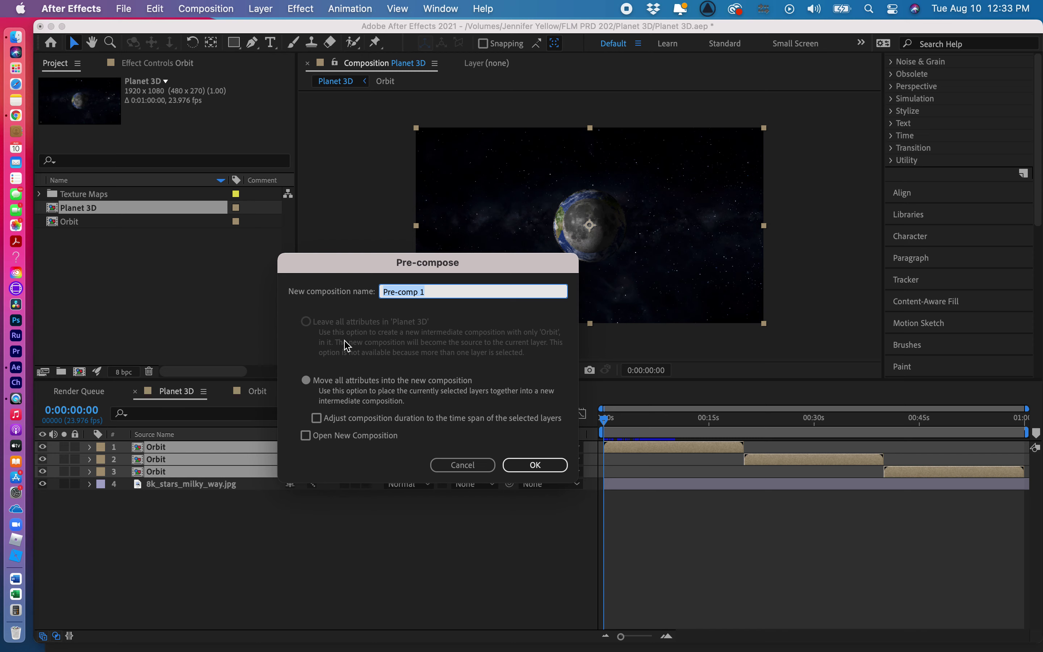
{"action": "type", "text": "Orbit Flattened"}
{"action": "left_click", "coordinate": [528, 470]}
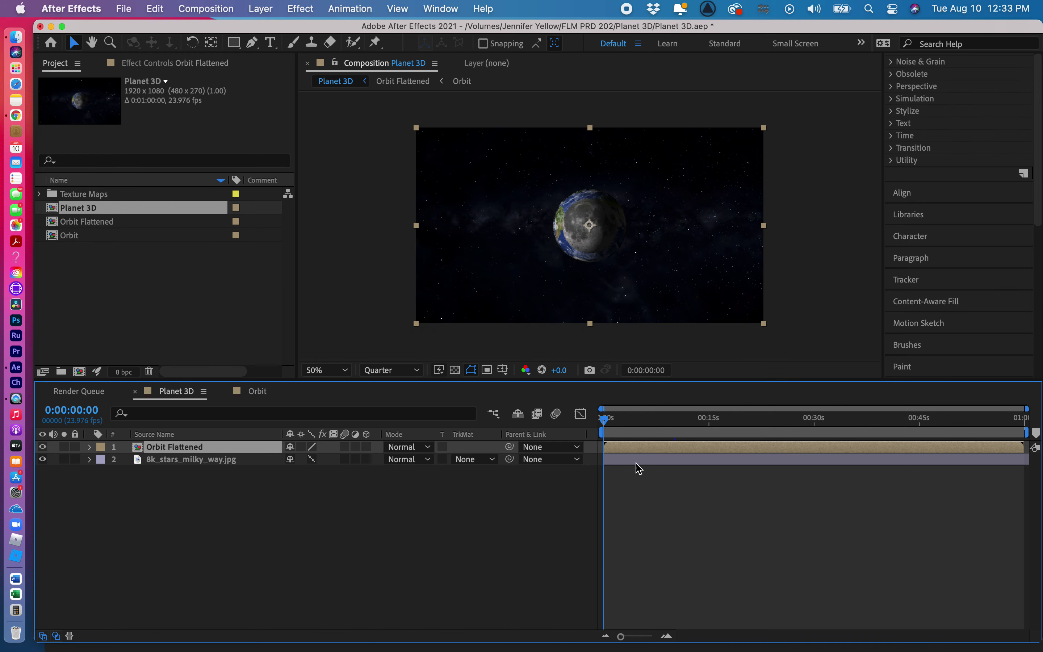
{"action": "left_click_drag", "start_coordinate": [605, 421], "coordinate": [582, 431]}
Select the backdrop's Position, Scale and Rotation keyframes near 20 seconds and drag them to about 51 seconds
{"action": "left_click", "coordinate": [89, 459]}
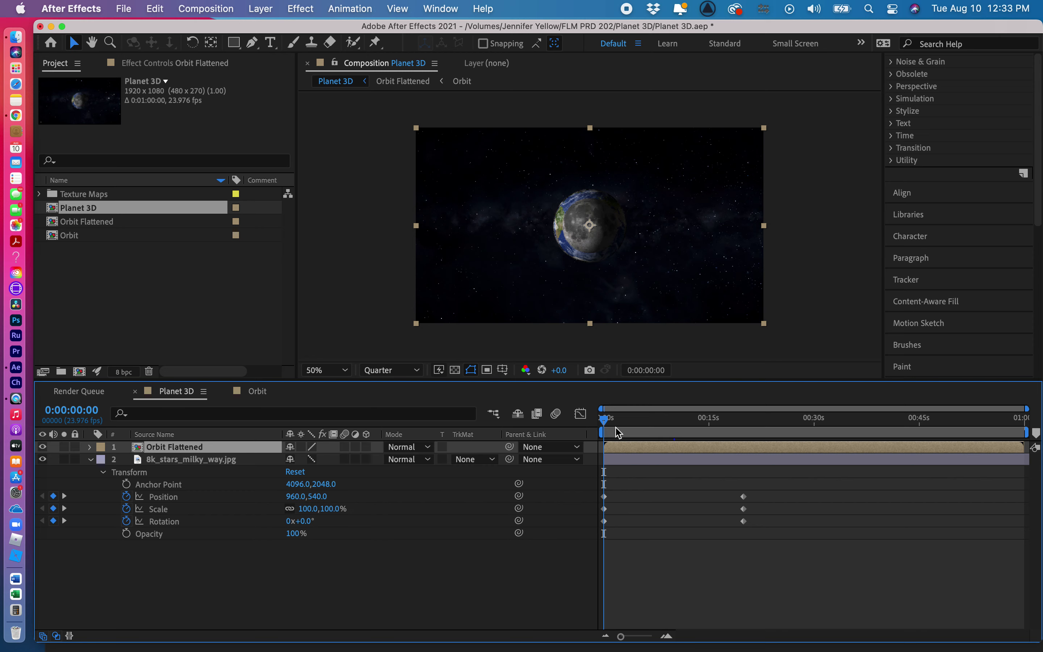
{"action": "left_click_drag", "start_coordinate": [738, 493], "coordinate": [592, 481]}
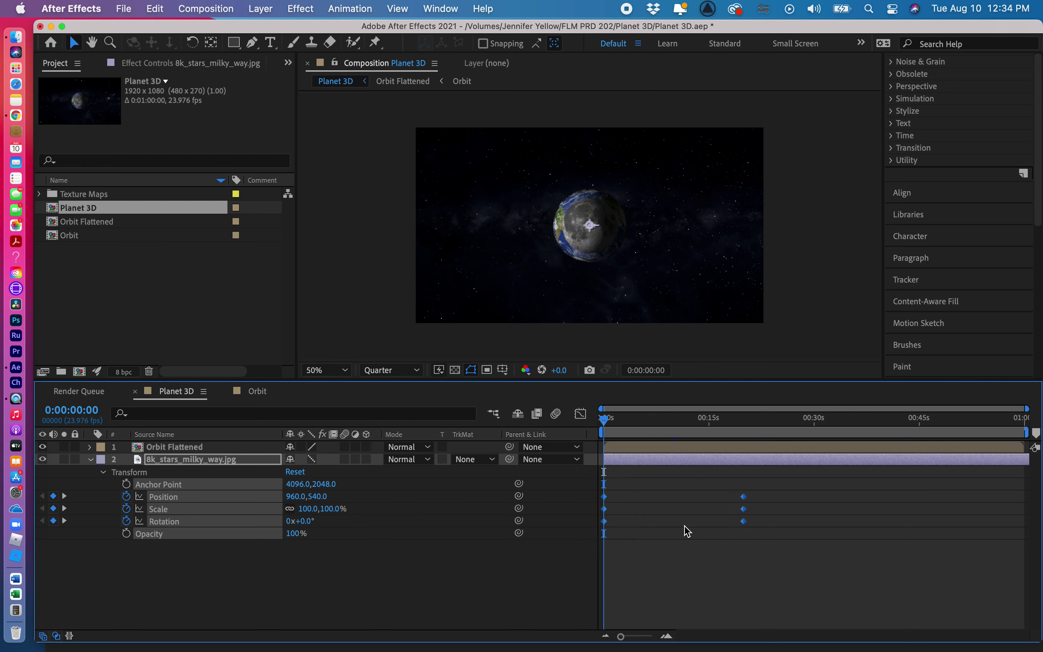
{"action": "mouse_move", "coordinate": [746, 525]}
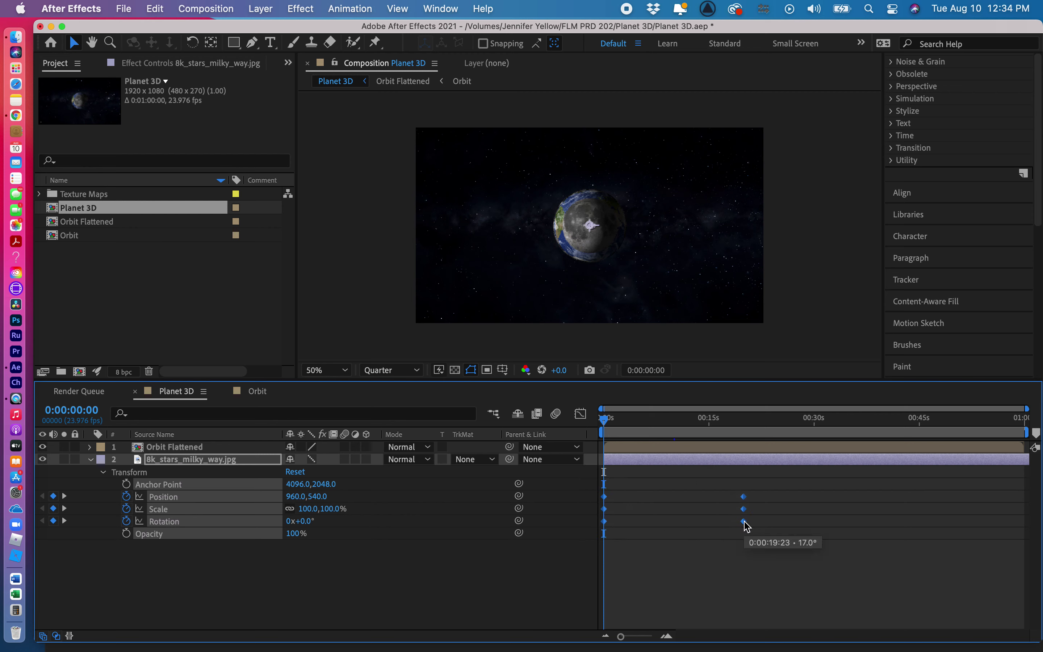
{"action": "left_click_drag", "start_coordinate": [746, 525], "coordinate": [1026, 577]}
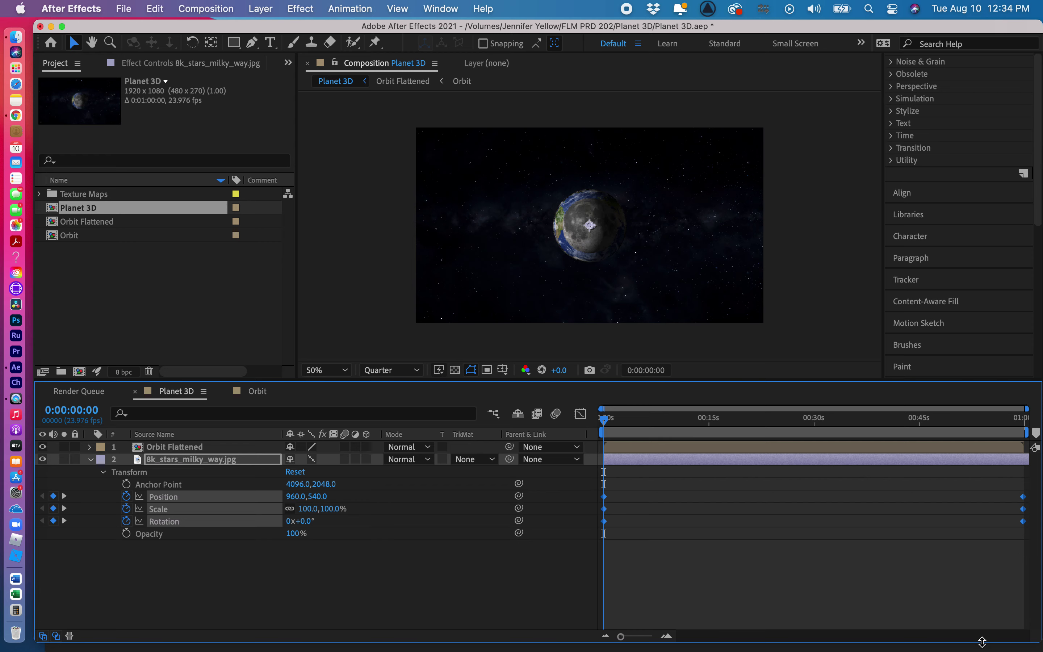
{"action": "key", "text": "k"}
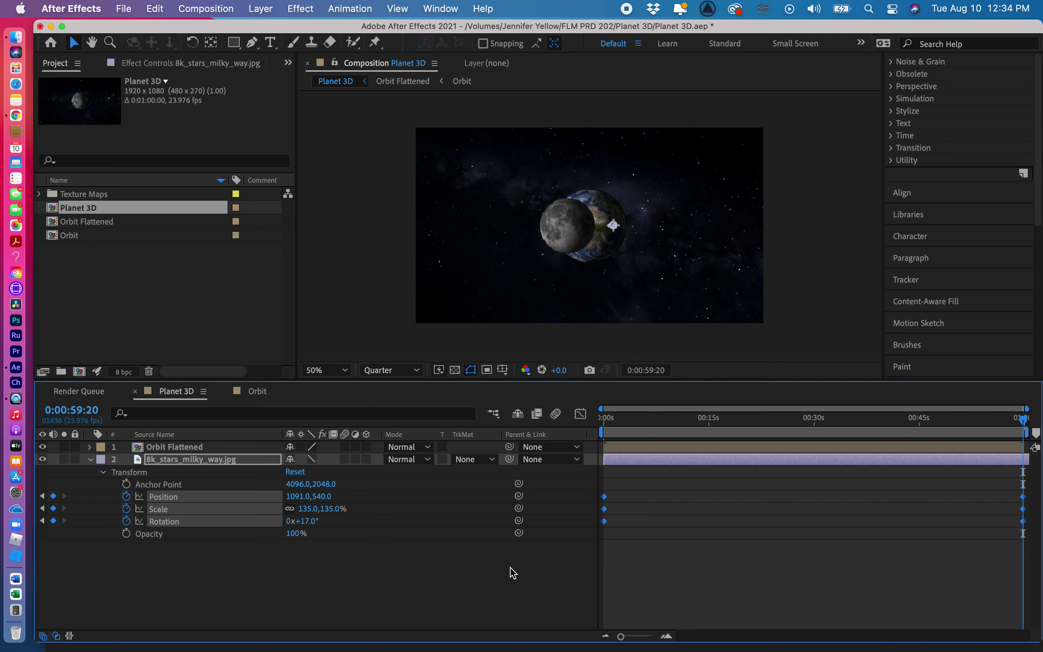
Place those end keyframes exactly on the composition's final frame, 0:00:59:23
{"action": "left_click", "coordinate": [623, 637]}
{"action": "left_click_drag", "start_coordinate": [623, 637], "coordinate": [651, 637]}
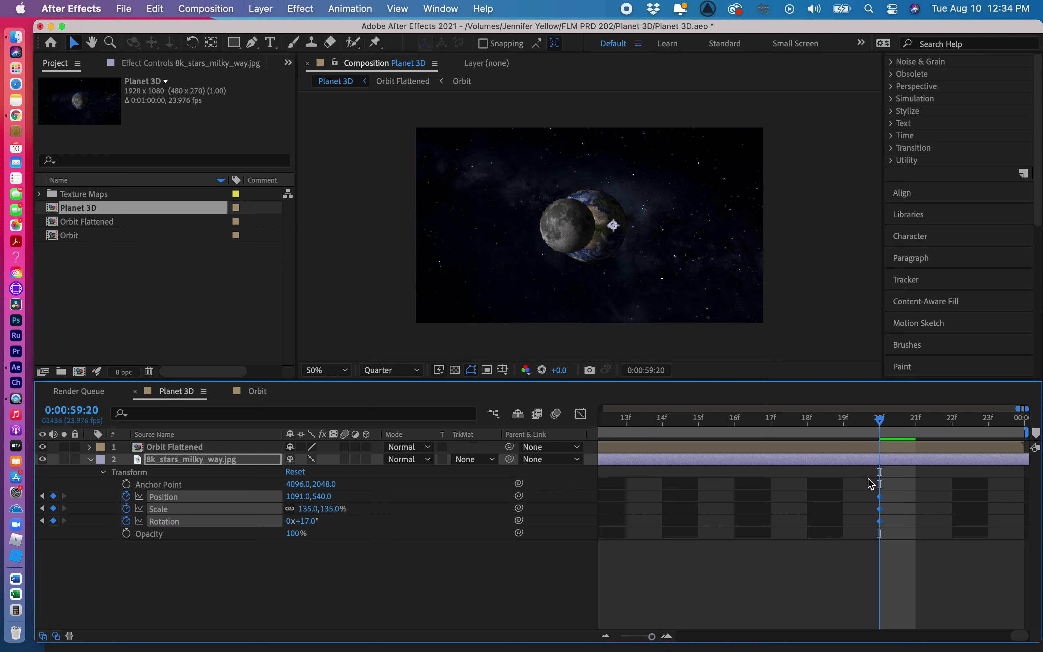
{"action": "left_click_drag", "start_coordinate": [868, 483], "coordinate": [1017, 524]}
{"action": "left_click_drag", "start_coordinate": [649, 638], "coordinate": [593, 637]}
{"action": "mouse_move", "coordinate": [1018, 418]}
{"action": "left_mouse_down"}
{"action": "mouse_move", "coordinate": [940, 419]}
{"action": "mouse_move", "coordinate": [1014, 432]}
{"action": "left_mouse_up"}
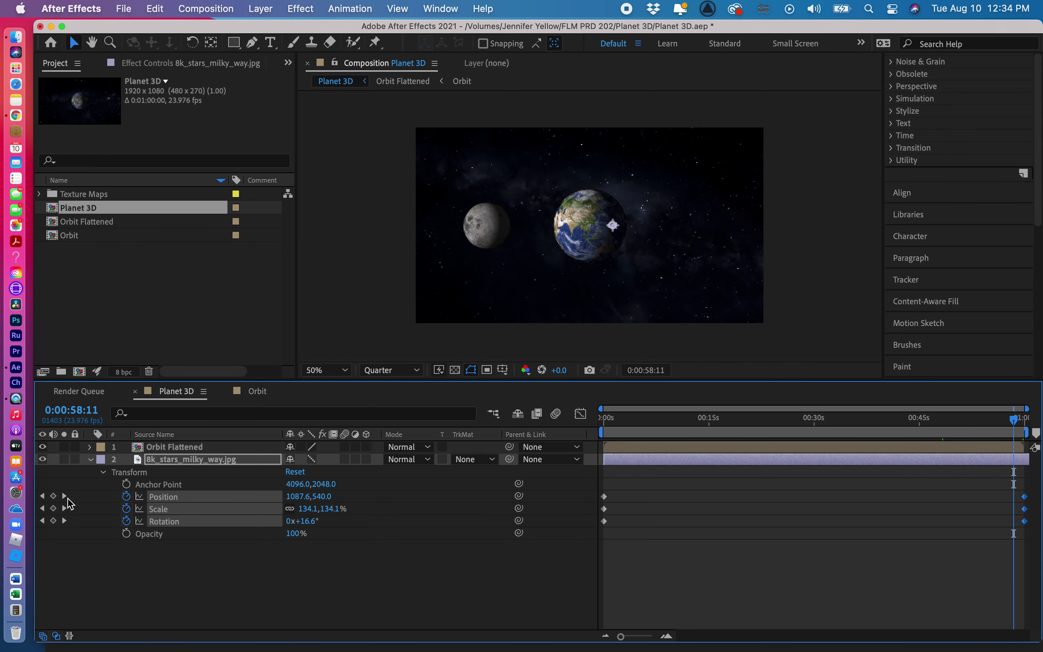
{"action": "left_click", "coordinate": [64, 496]}
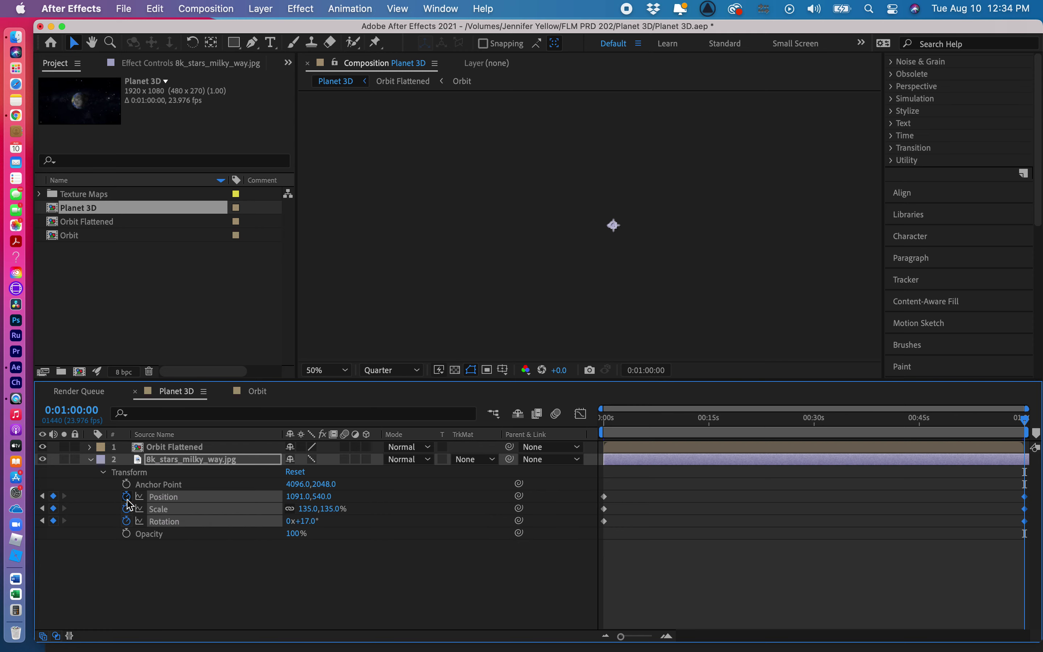
{"action": "left_click_drag", "start_coordinate": [621, 636], "coordinate": [652, 636]}
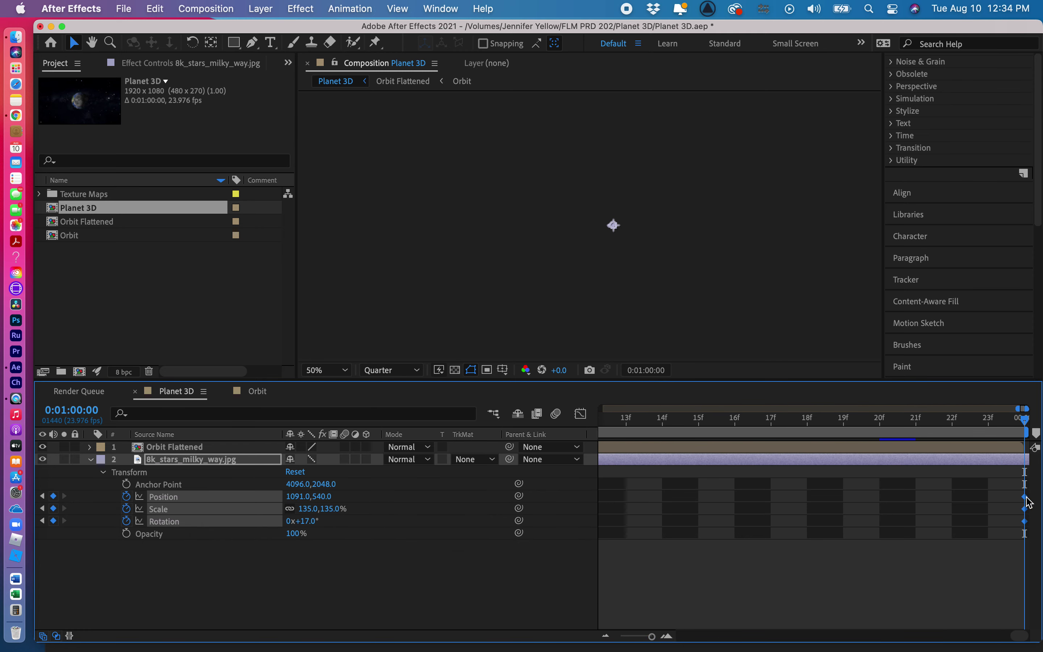
{"action": "left_click_drag", "start_coordinate": [1027, 501], "coordinate": [997, 503]}
{"action": "key", "text": "Page_Up"}
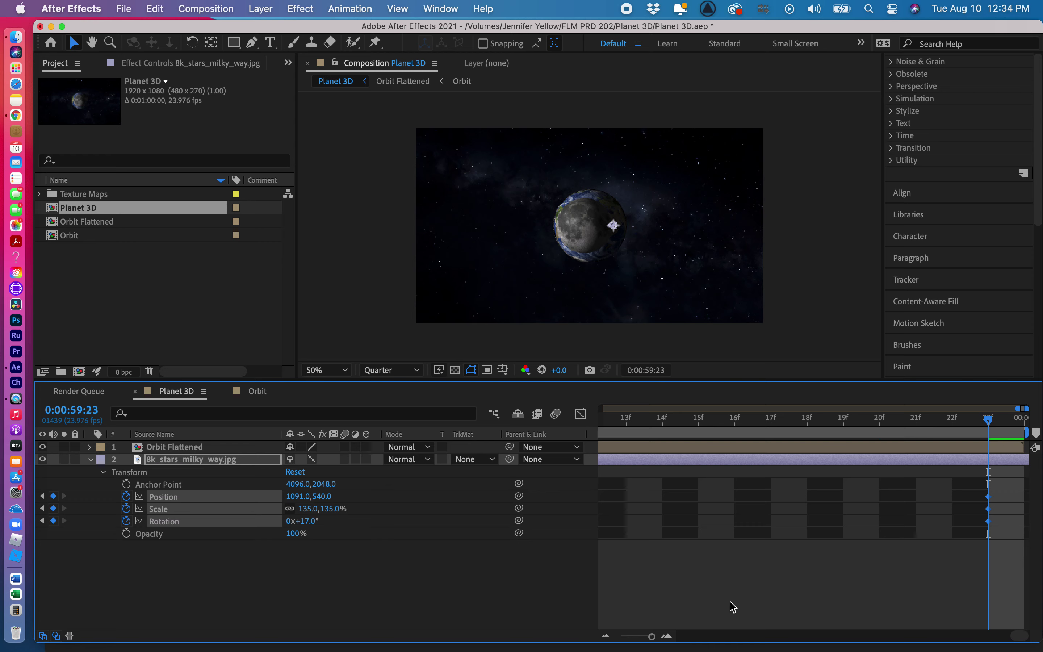
{"action": "left_click_drag", "start_coordinate": [651, 637], "coordinate": [619, 638]}
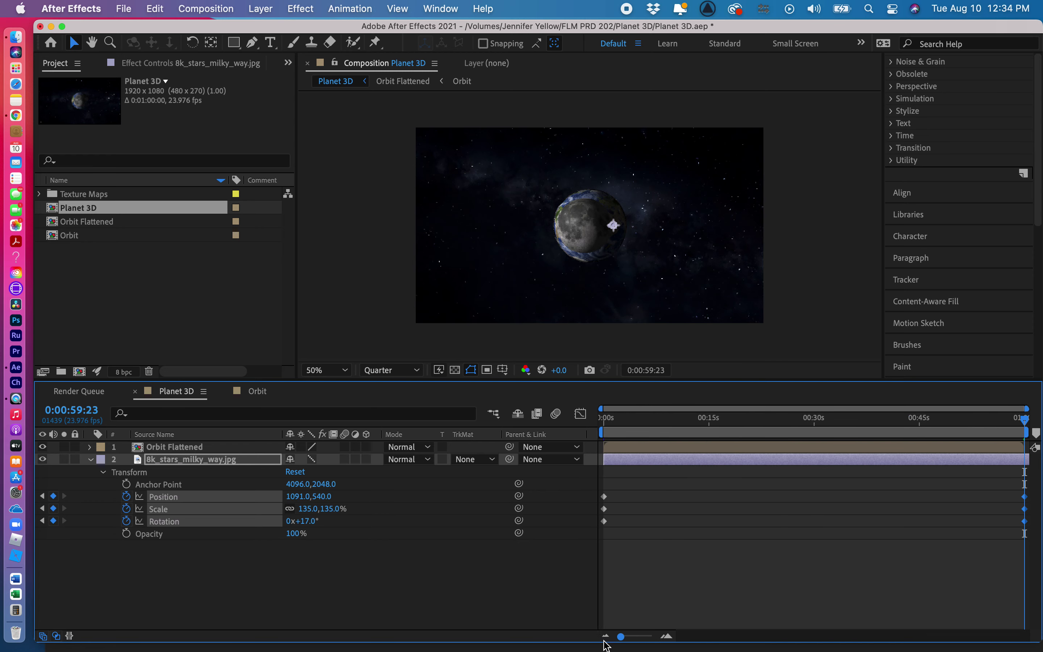
Dismiss the Cached Preview error and switch Orbit Flattened to draft quality, then scrub to about 11 seconds
{"action": "left_click", "coordinate": [610, 426]}
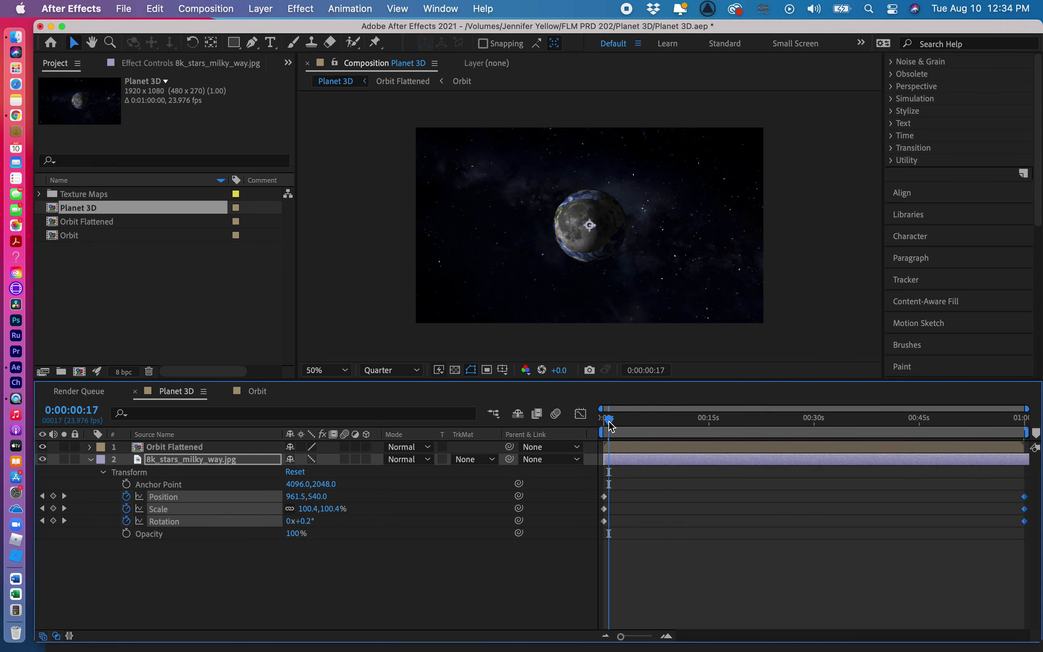
{"action": "key", "text": "space"}
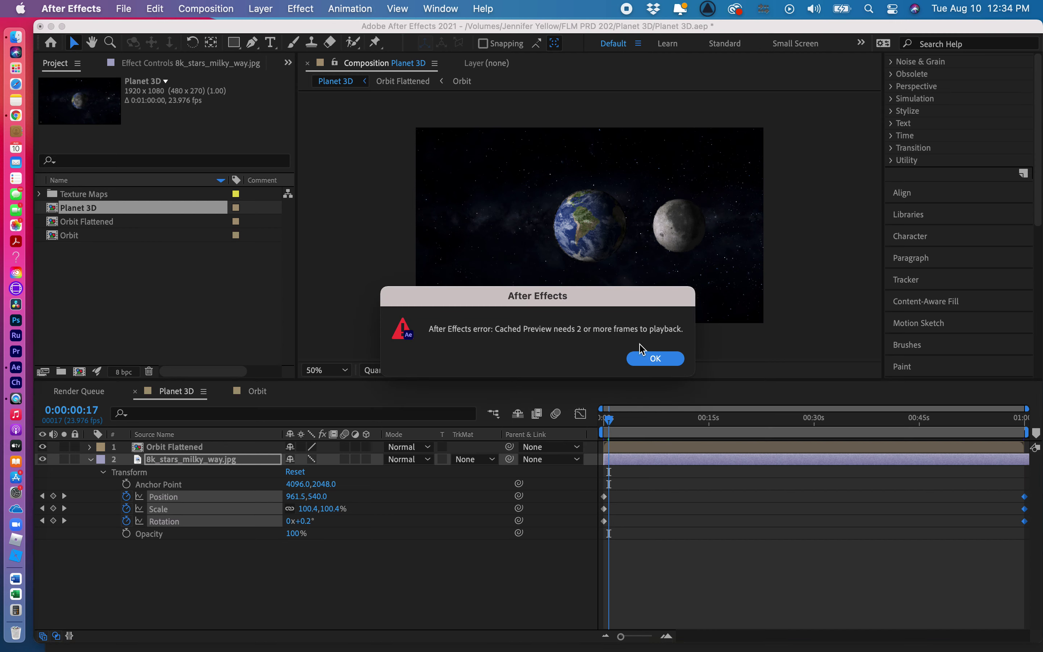
{"action": "left_click", "coordinate": [652, 358]}
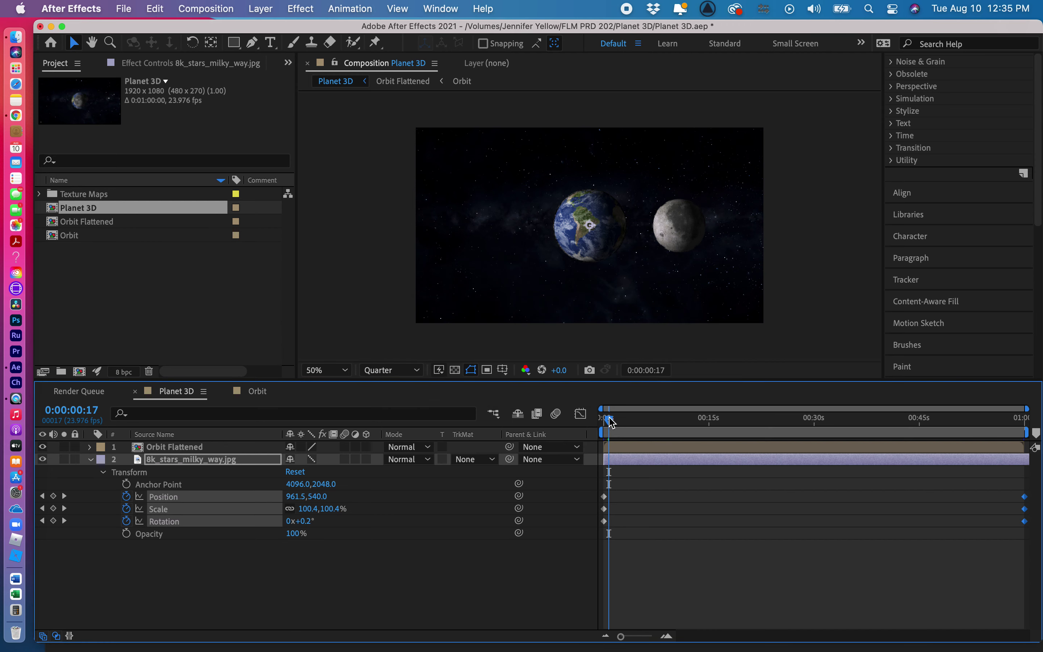
{"action": "left_click_drag", "start_coordinate": [610, 421], "coordinate": [596, 427]}
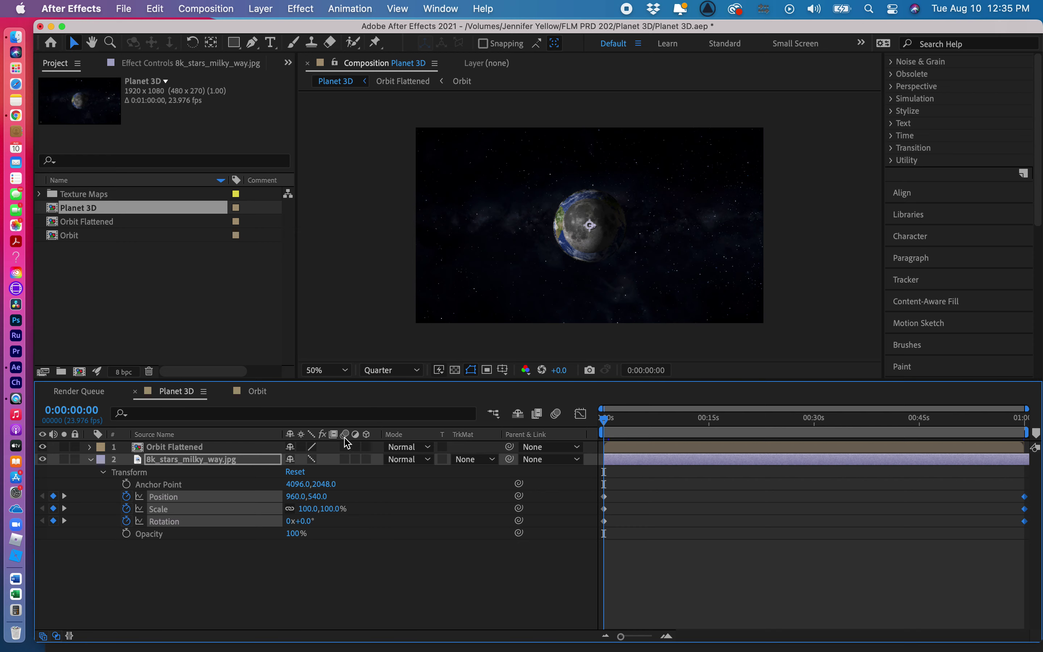
{"action": "left_click", "coordinate": [312, 447]}
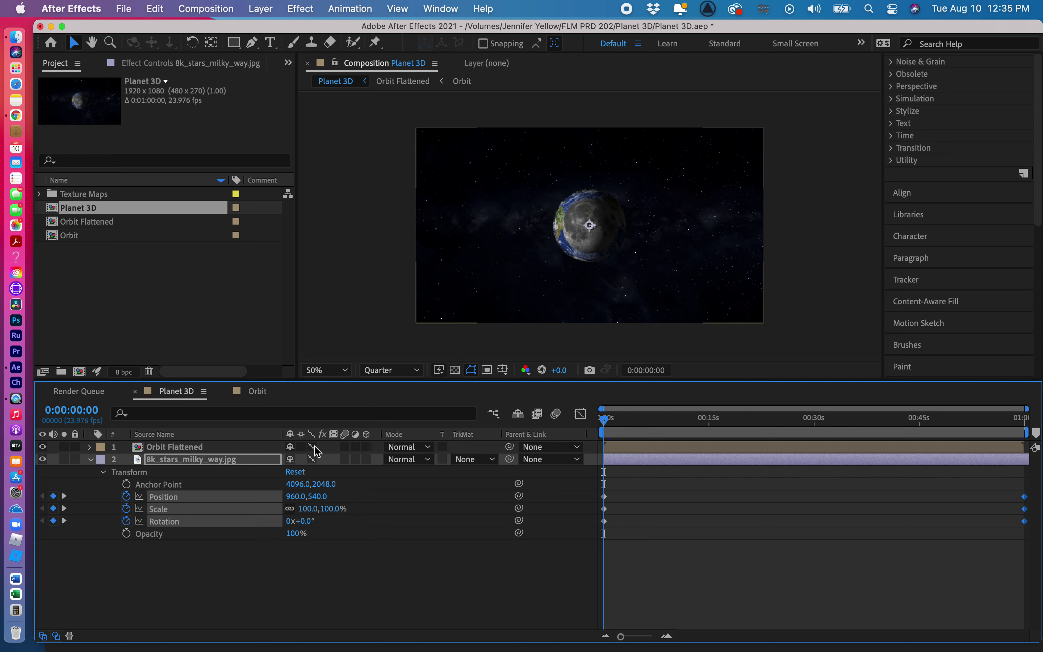
{"action": "left_click", "coordinate": [613, 422]}
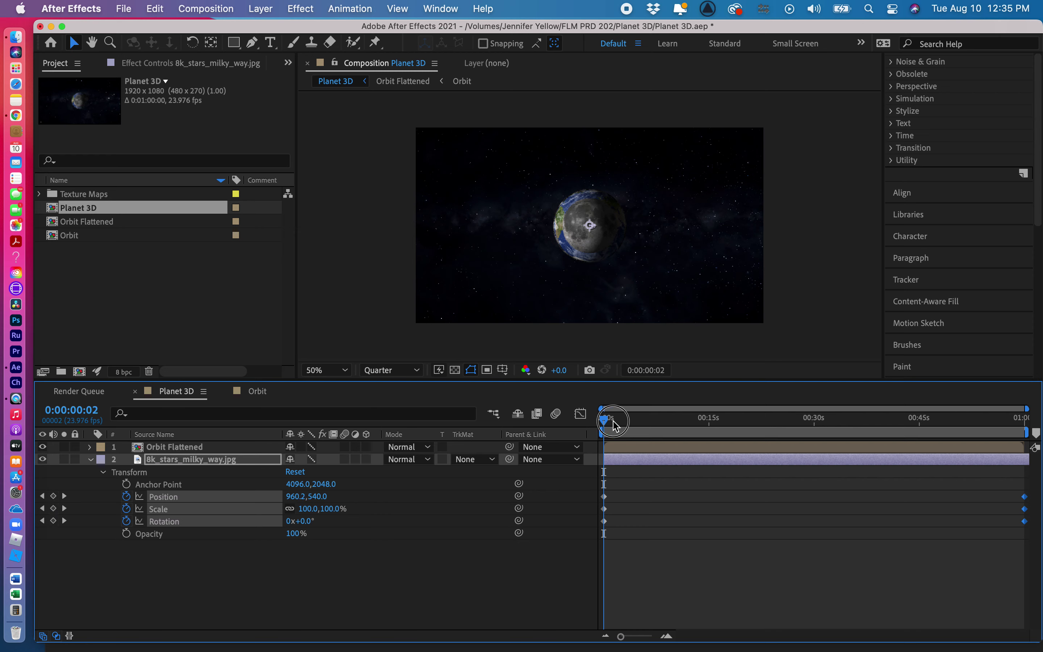
{"action": "left_click_drag", "start_coordinate": [612, 421], "coordinate": [797, 425]}
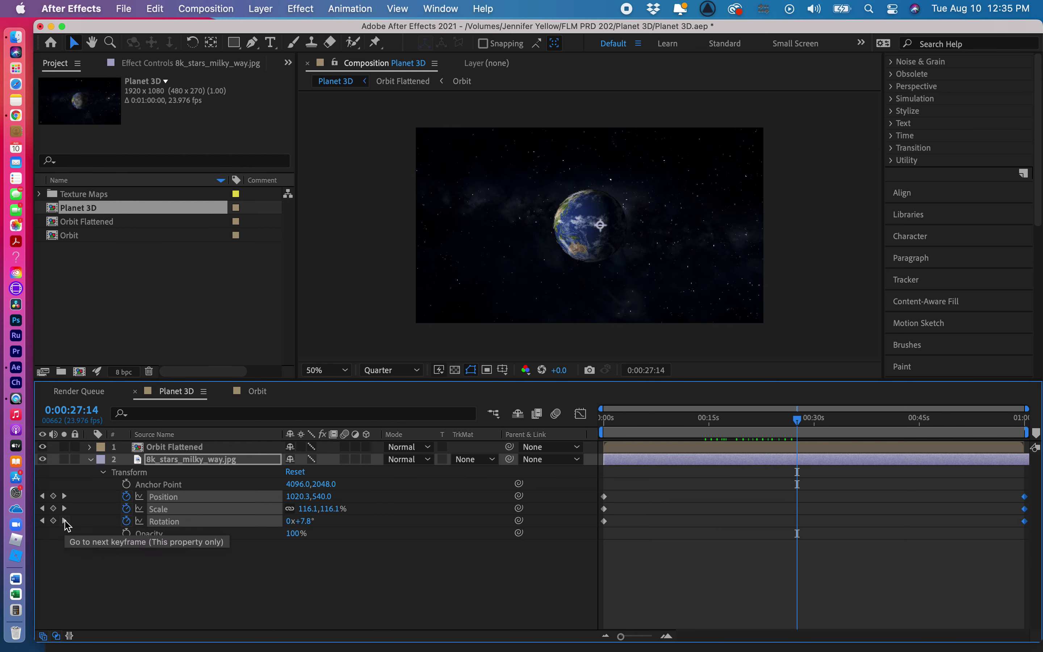
At the backdrop's final keyframe, increase the end rotation and enlarge the scale to 148%
{"action": "left_click", "coordinate": [64, 521]}
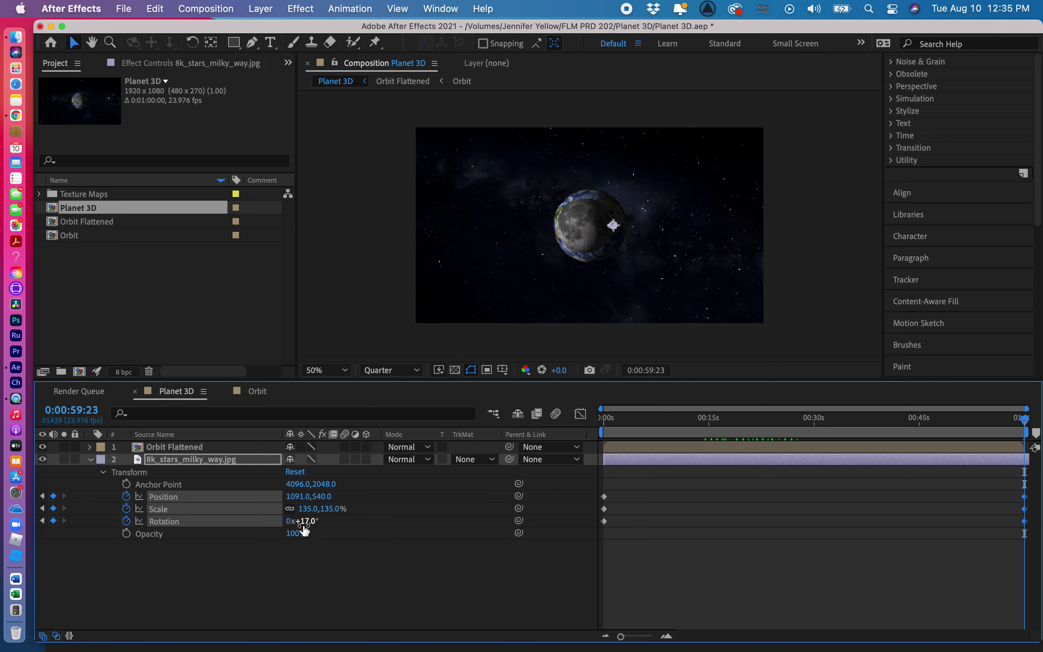
{"action": "mouse_move", "coordinate": [309, 525]}
{"action": "left_mouse_down"}
{"action": "mouse_move", "coordinate": [322, 524]}
{"action": "mouse_move", "coordinate": [313, 525]}
{"action": "left_mouse_up"}
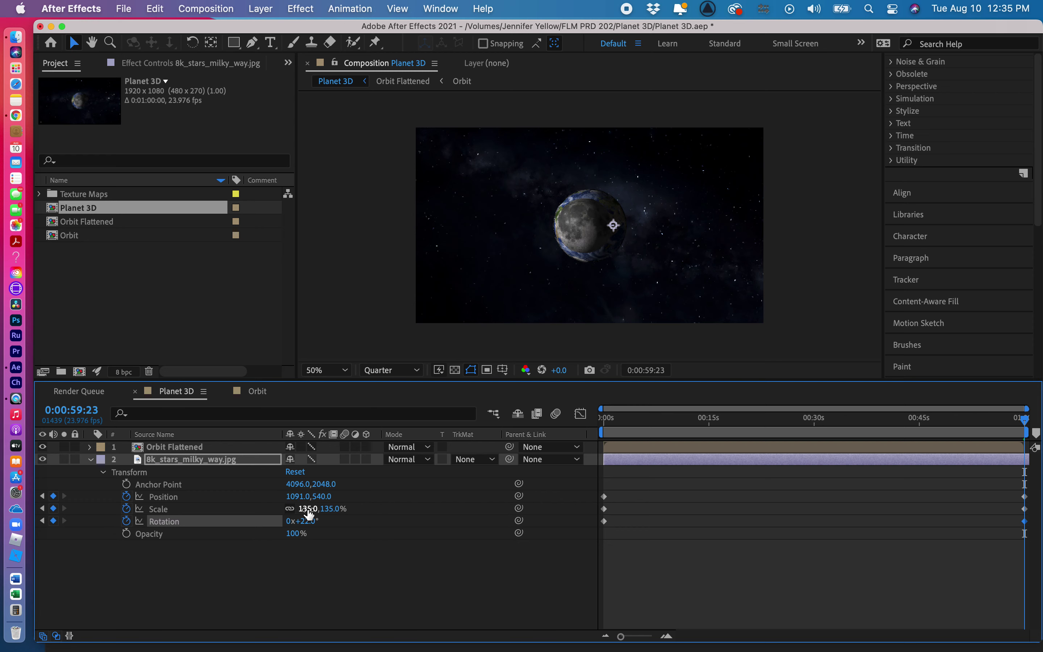
{"action": "left_click_drag", "start_coordinate": [308, 513], "coordinate": [319, 512]}
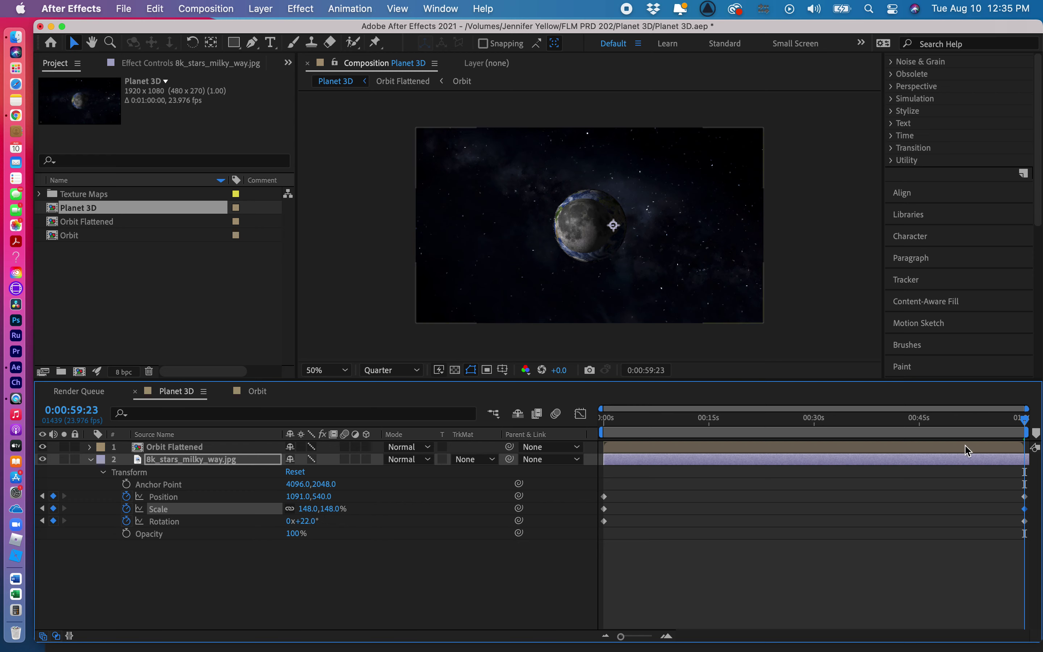
{"action": "left_click_drag", "start_coordinate": [1026, 424], "coordinate": [873, 437]}
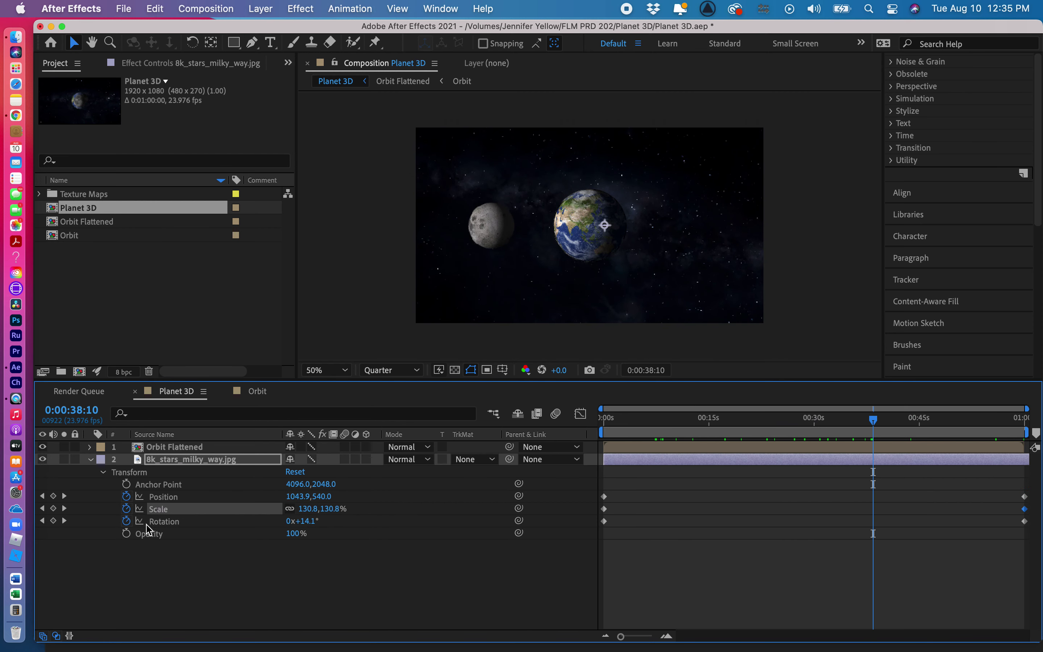
Shift the backdrop's final Position right to 1173,540 and preview the drift earlier in time
{"action": "left_click", "coordinate": [63, 521]}
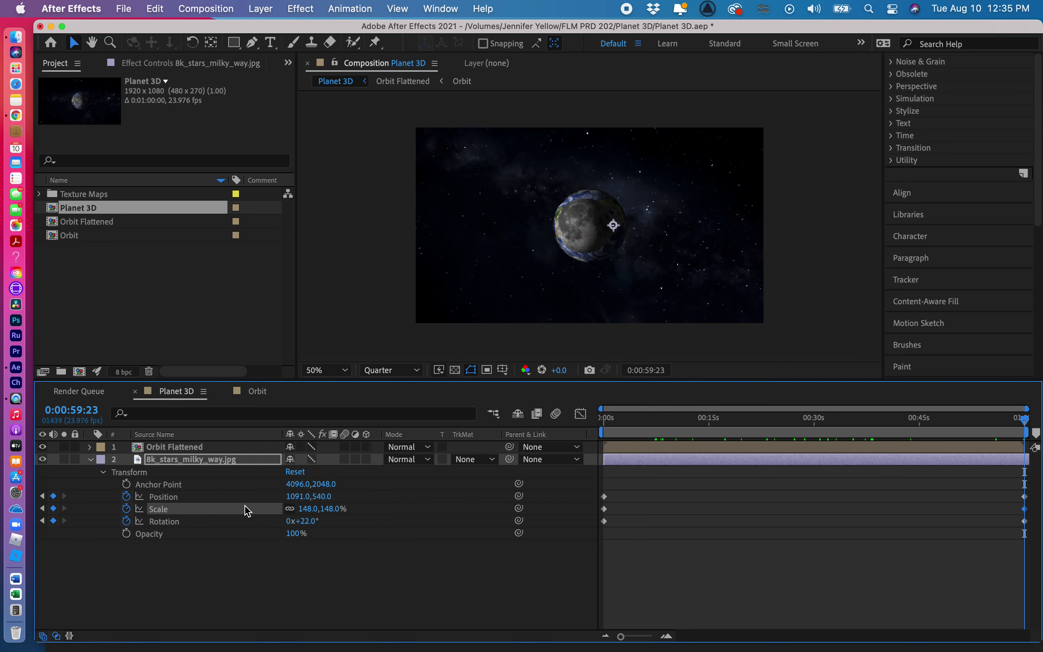
{"action": "left_click", "coordinate": [301, 497]}
{"action": "left_click_drag", "start_coordinate": [301, 497], "coordinate": [350, 500]}
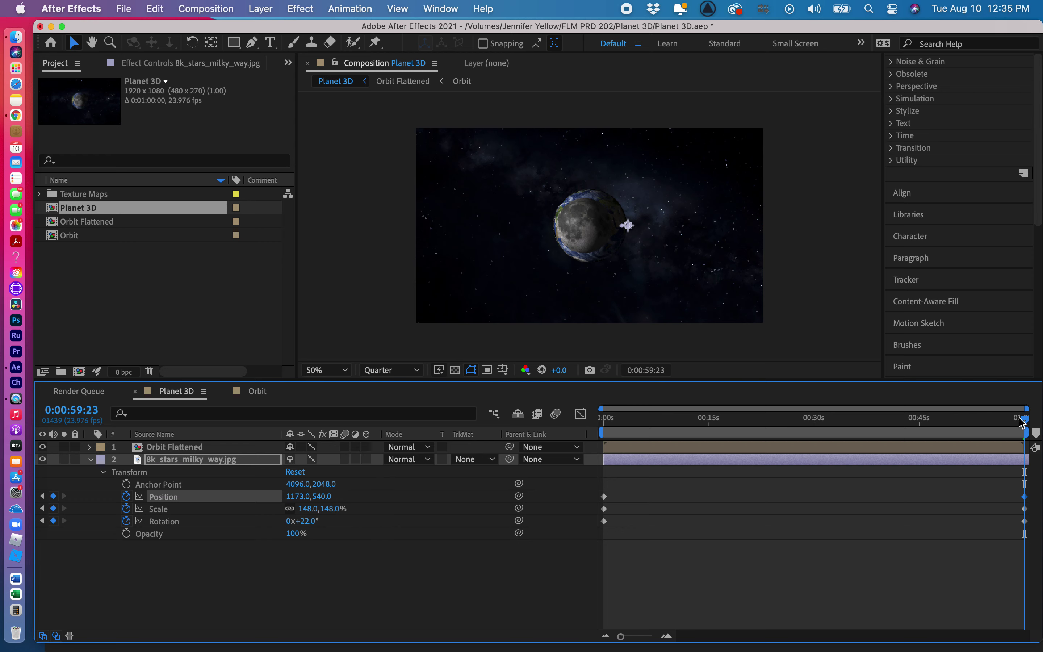
{"action": "left_click_drag", "start_coordinate": [1025, 418], "coordinate": [578, 437]}
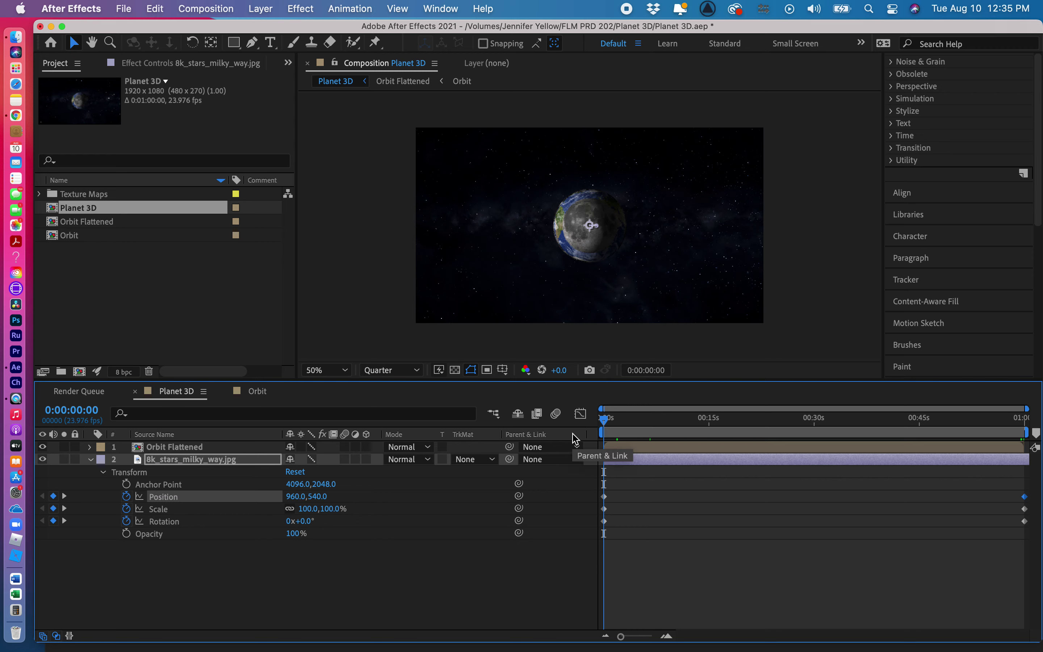
{"action": "left_click", "coordinate": [90, 460]}
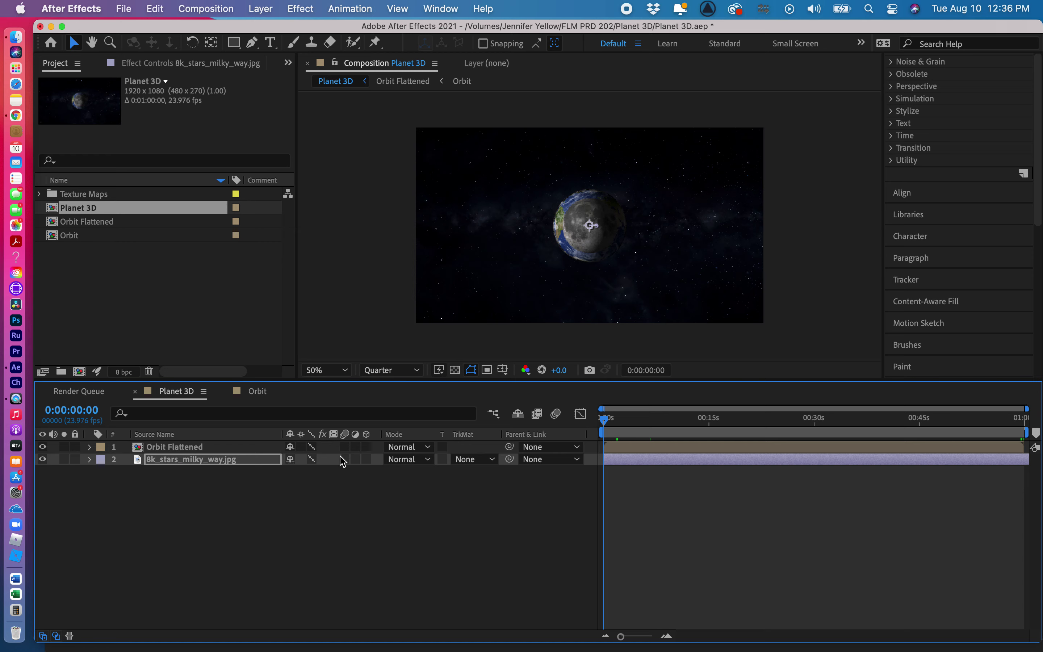
Turn on the 3D Layer switch for Orbit Flattened and select the layer
{"action": "left_click", "coordinate": [367, 447]}
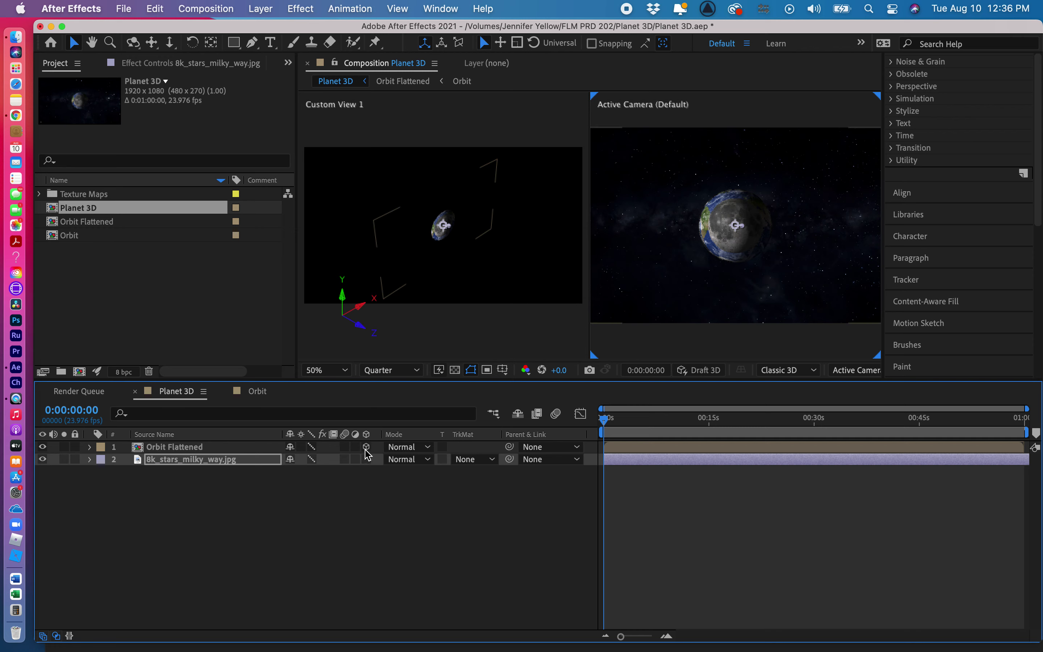
{"action": "left_click", "coordinate": [650, 449]}
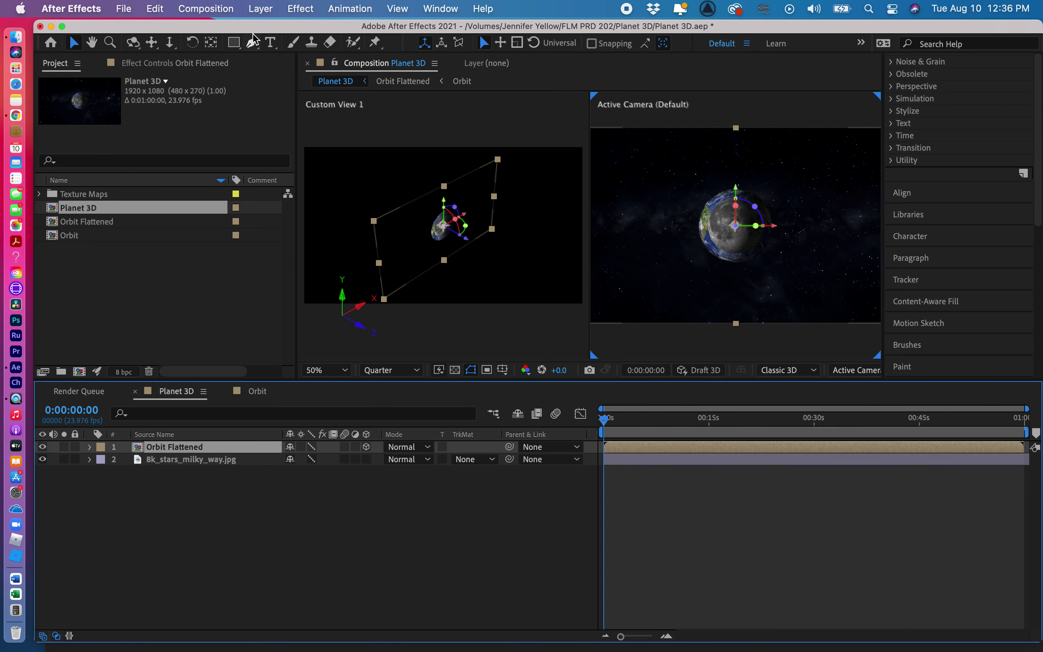
{"action": "left_click", "coordinate": [260, 9]}
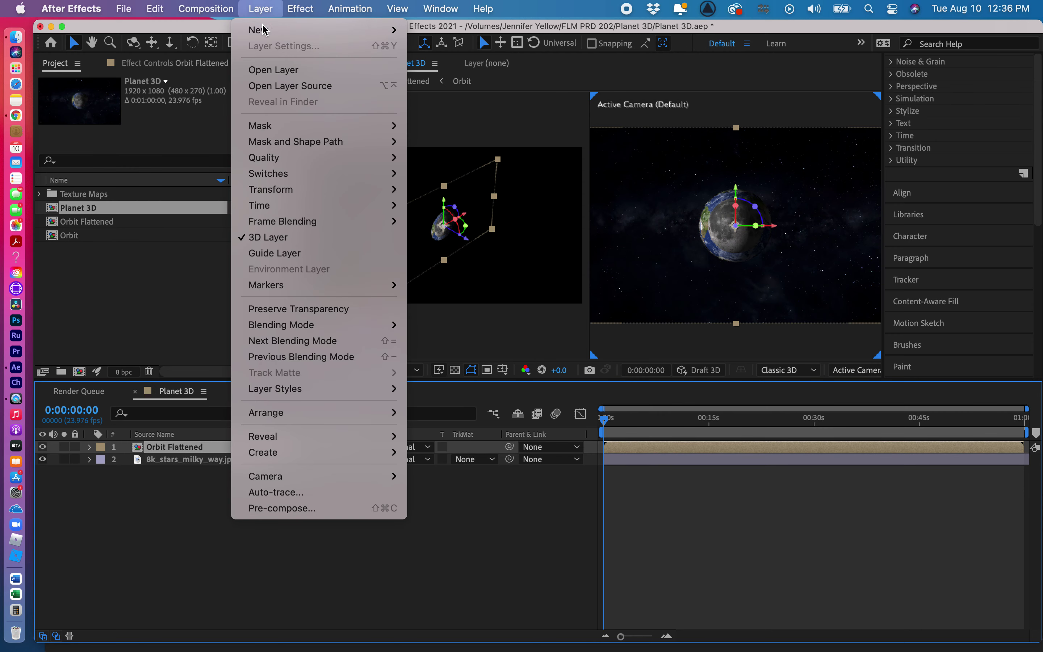
Add Camera 1 with default settings and stretch its bar to the composition's one-minute end
{"action": "mouse_move", "coordinate": [266, 33]}
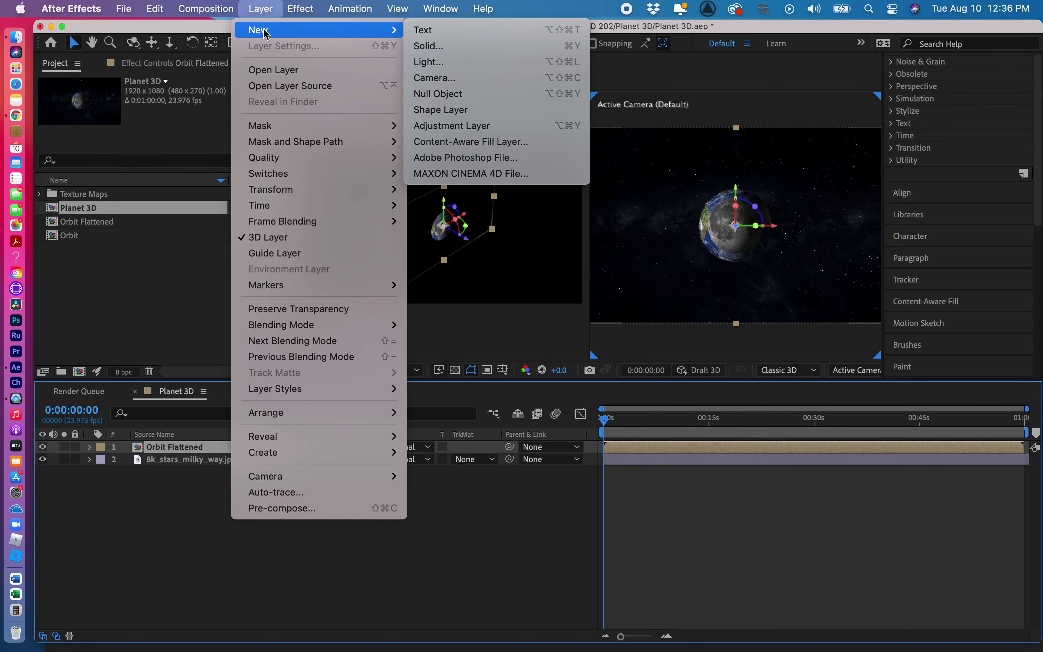
{"action": "left_click", "coordinate": [448, 77]}
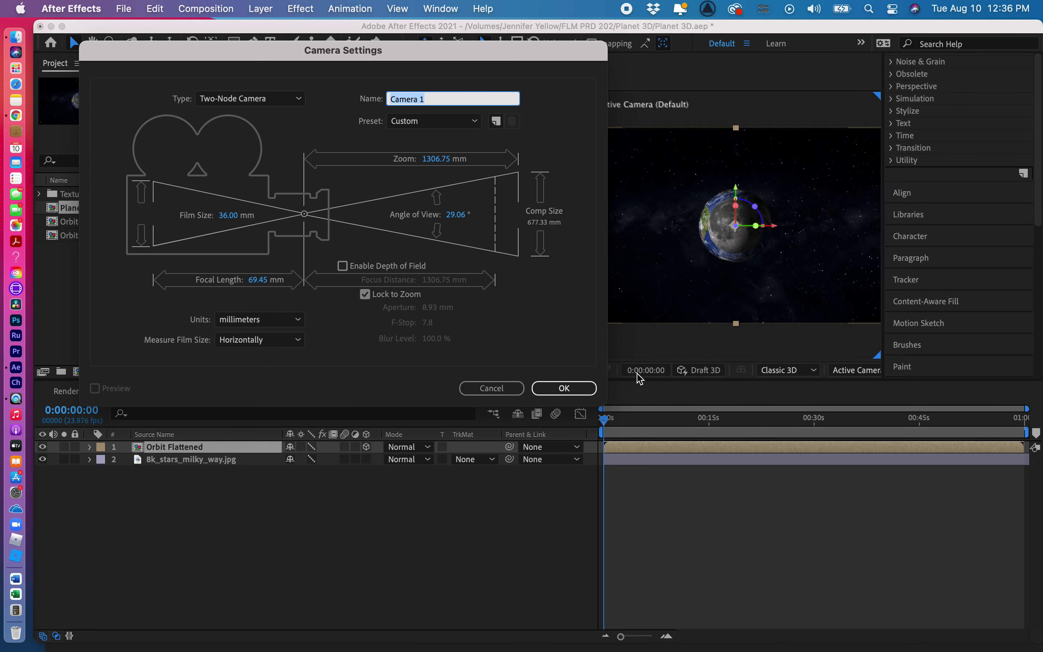
{"action": "left_click", "coordinate": [559, 389]}
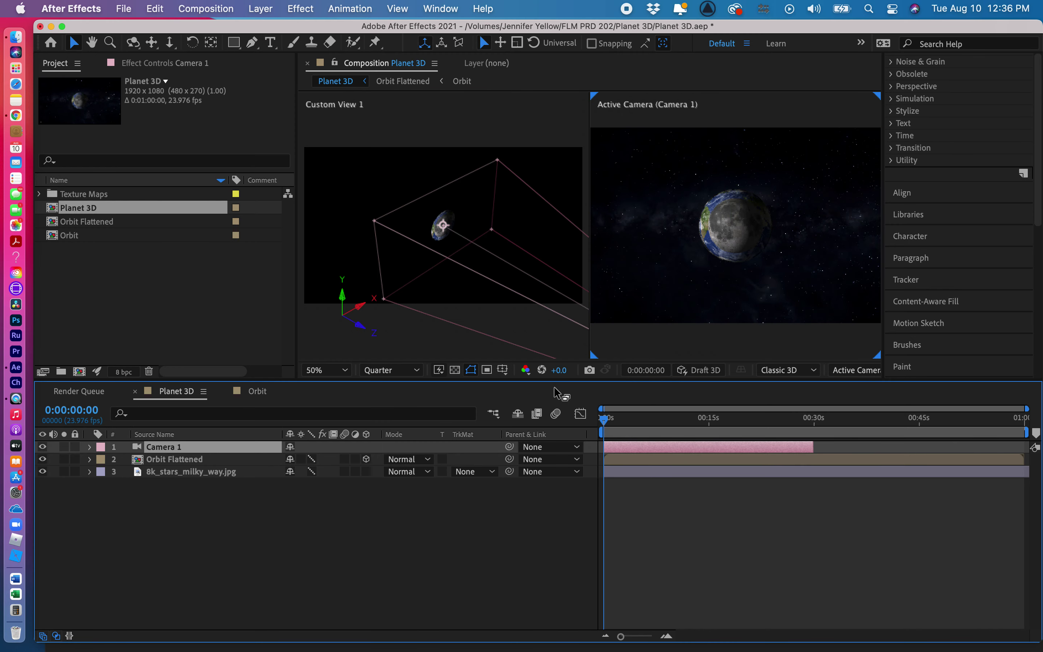
{"action": "left_click", "coordinate": [812, 446]}
{"action": "left_click_drag", "start_coordinate": [812, 447], "coordinate": [1027, 449]}
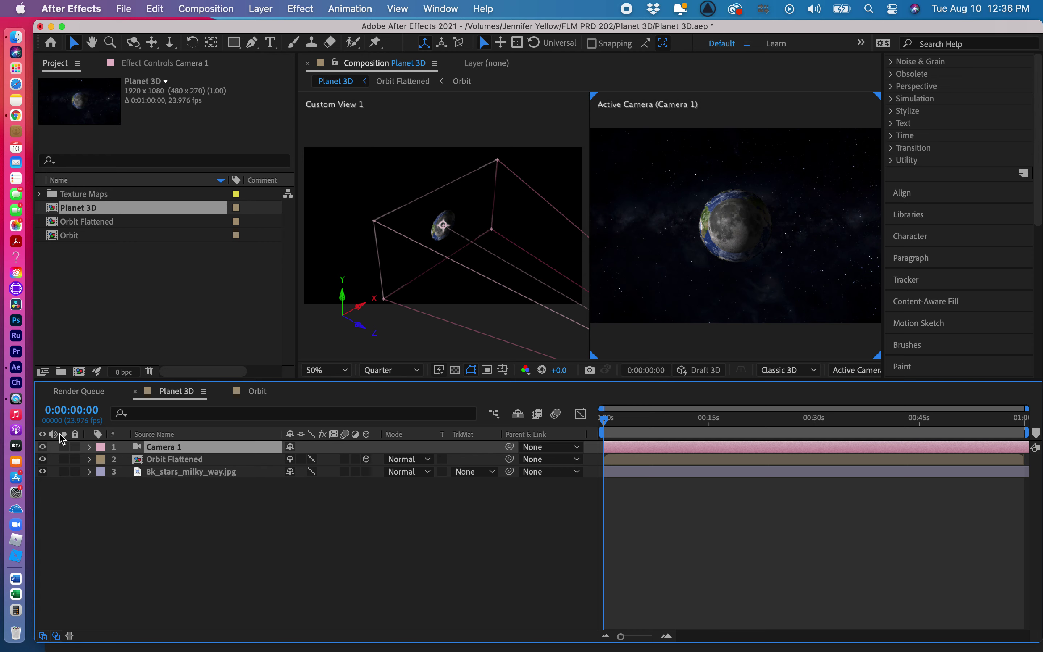
{"action": "left_click", "coordinate": [90, 448]}
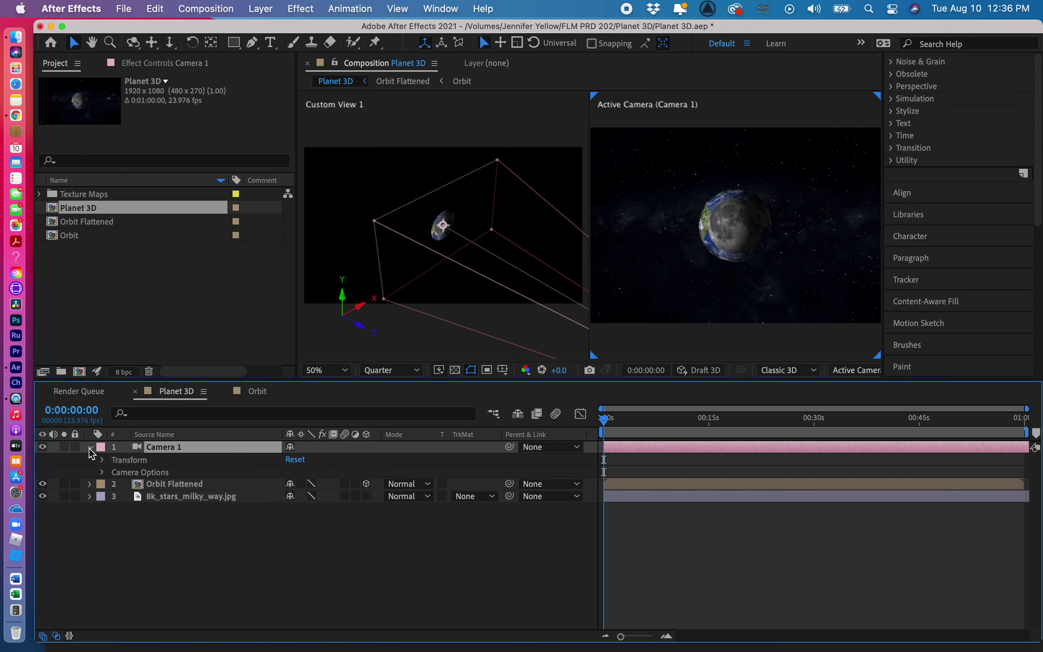
Keyframe Camera 1's Point of Interest, Position and Orientation at 0s, then move the playhead near 15s
{"action": "left_click", "coordinate": [102, 460]}
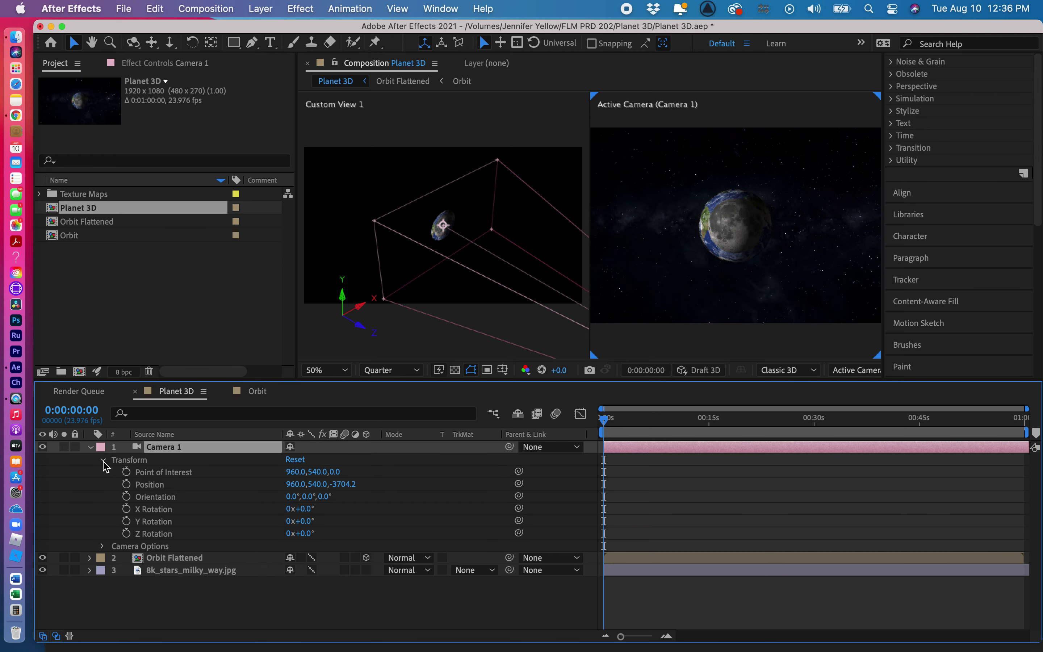
{"action": "left_click", "coordinate": [126, 472]}
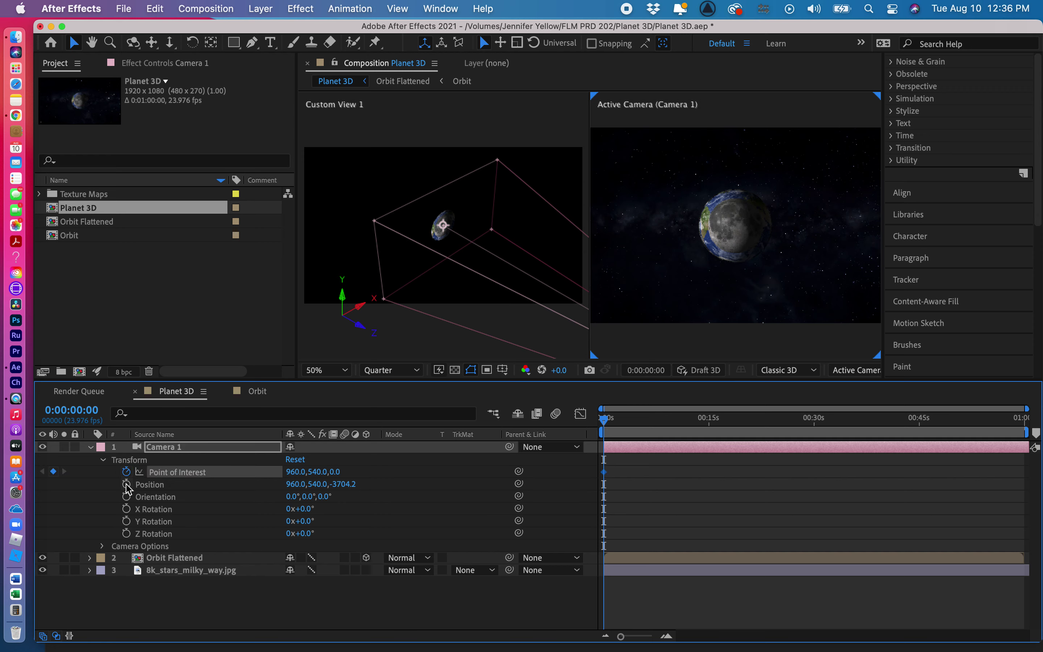
{"action": "left_click", "coordinate": [126, 483]}
{"action": "left_click", "coordinate": [126, 496]}
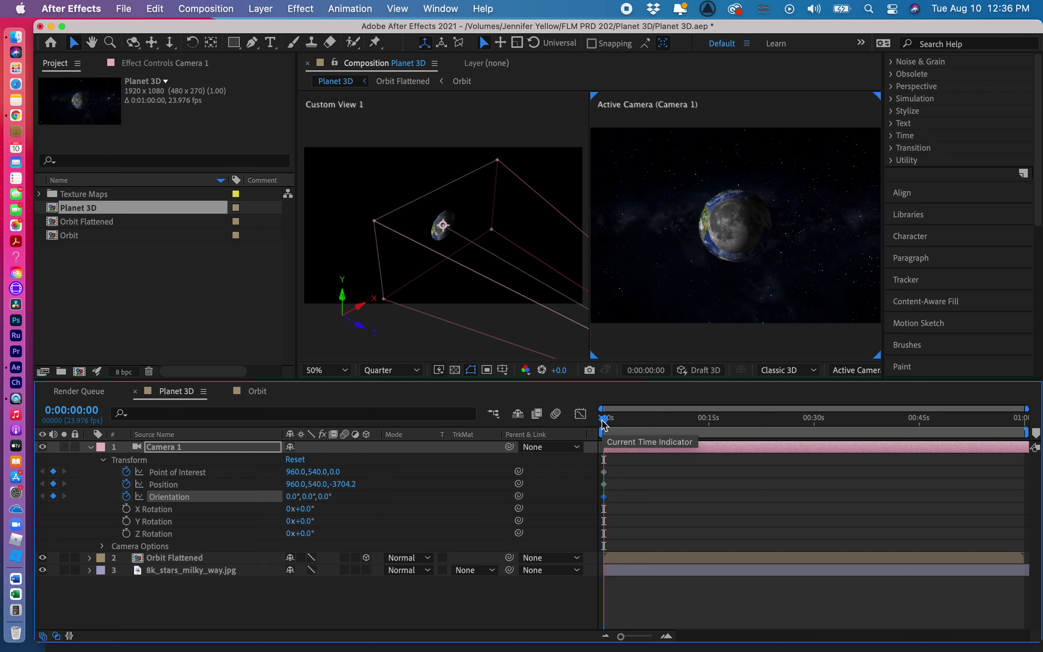
{"action": "left_click_drag", "start_coordinate": [603, 423], "coordinate": [710, 433]}
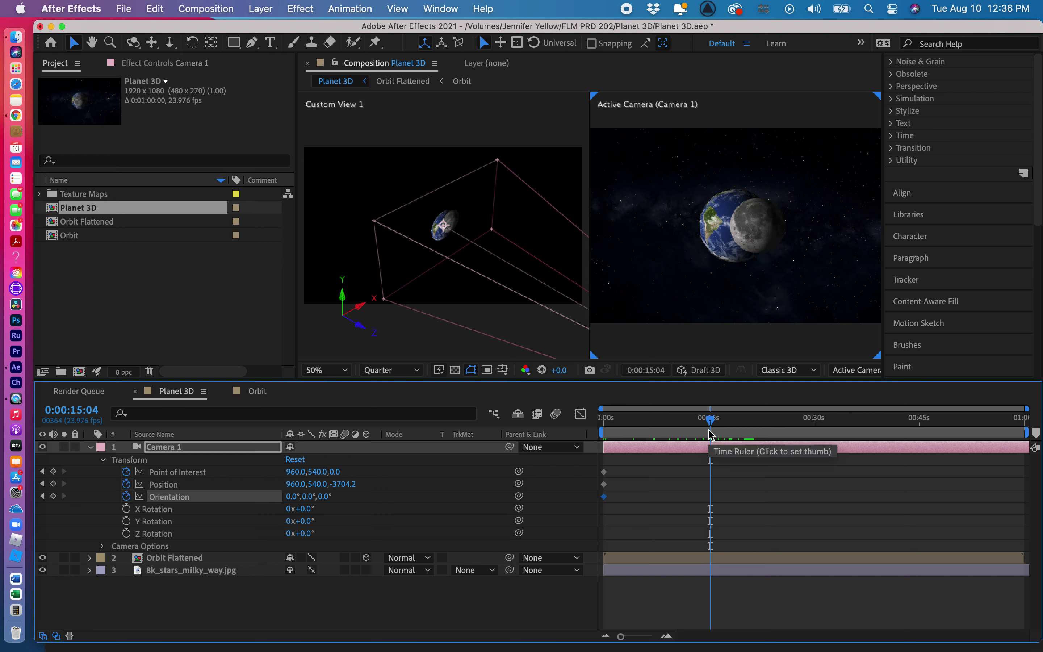
{"action": "left_click", "coordinate": [709, 430]}
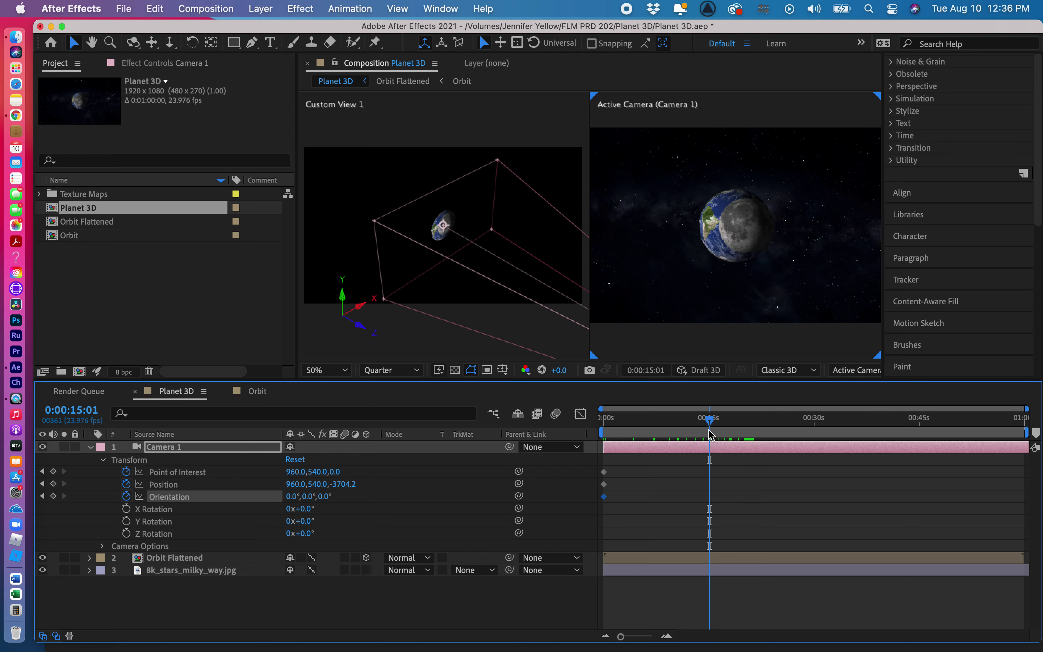
At 0:00:15:00, aim Camera 1's point of interest away from Earth and set Position Z to -2000
{"action": "key", "text": "Page_Up"}
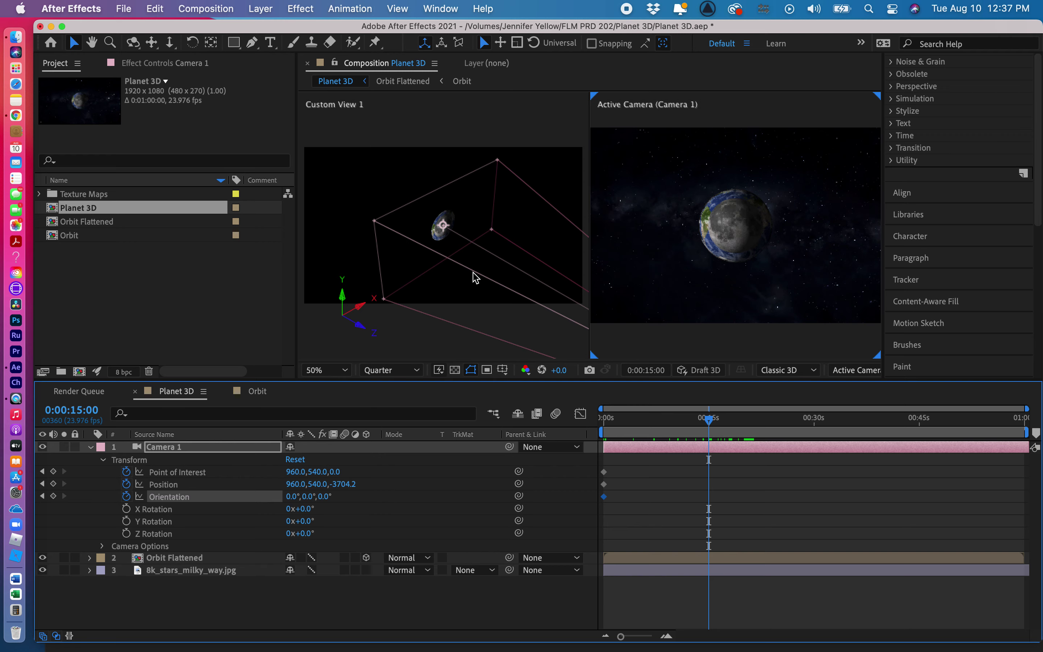
{"action": "left_click_drag", "start_coordinate": [444, 230], "coordinate": [259, 340]}
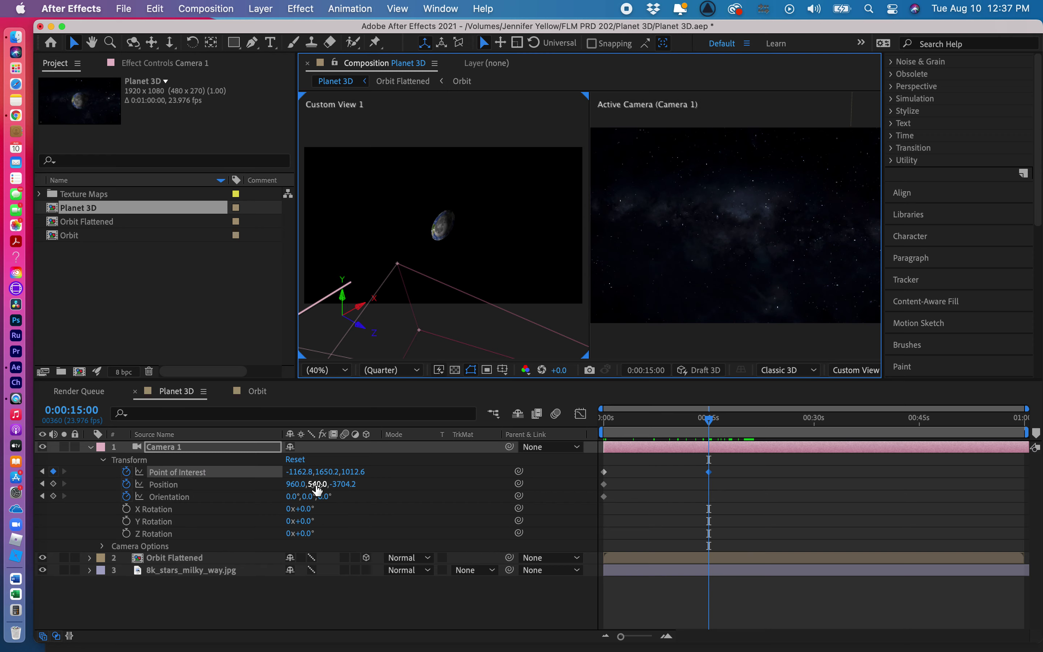
{"action": "left_click", "coordinate": [343, 484]}
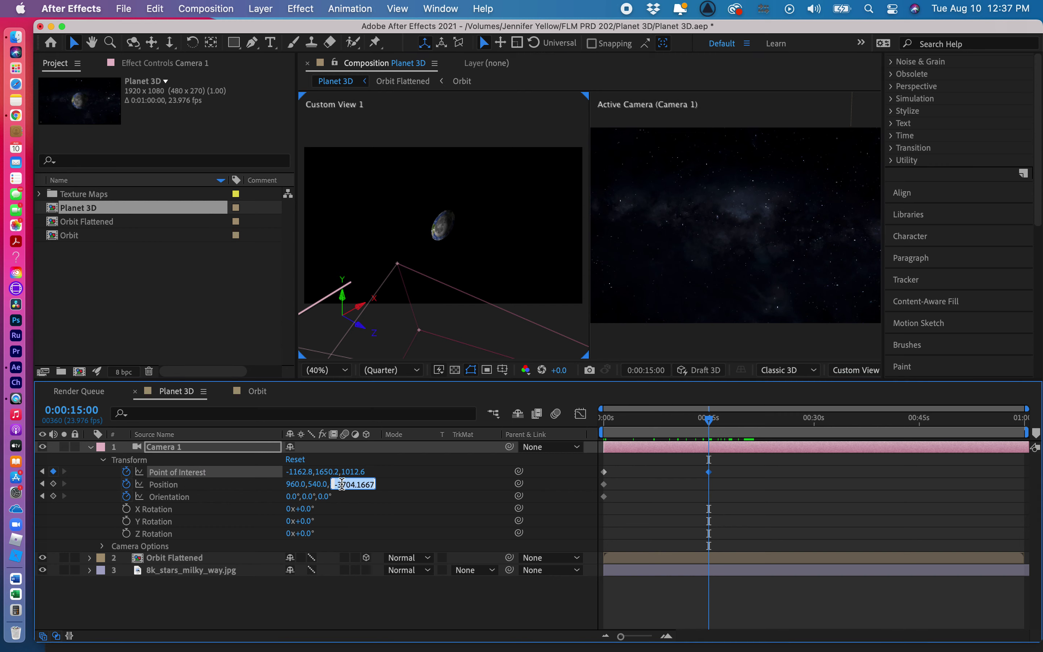
{"action": "type", "text": "-2000"}
{"action": "key", "text": "Return"}
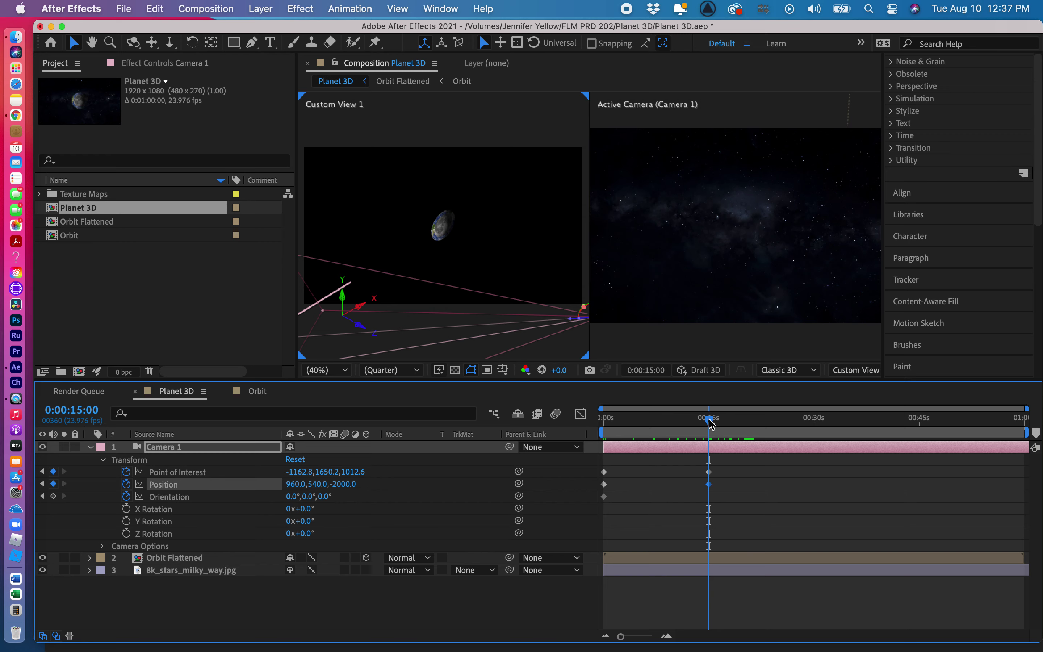
{"action": "mouse_move", "coordinate": [710, 423]}
{"action": "left_mouse_down"}
{"action": "mouse_move", "coordinate": [603, 438]}
{"action": "mouse_move", "coordinate": [711, 444]}
{"action": "left_mouse_up"}
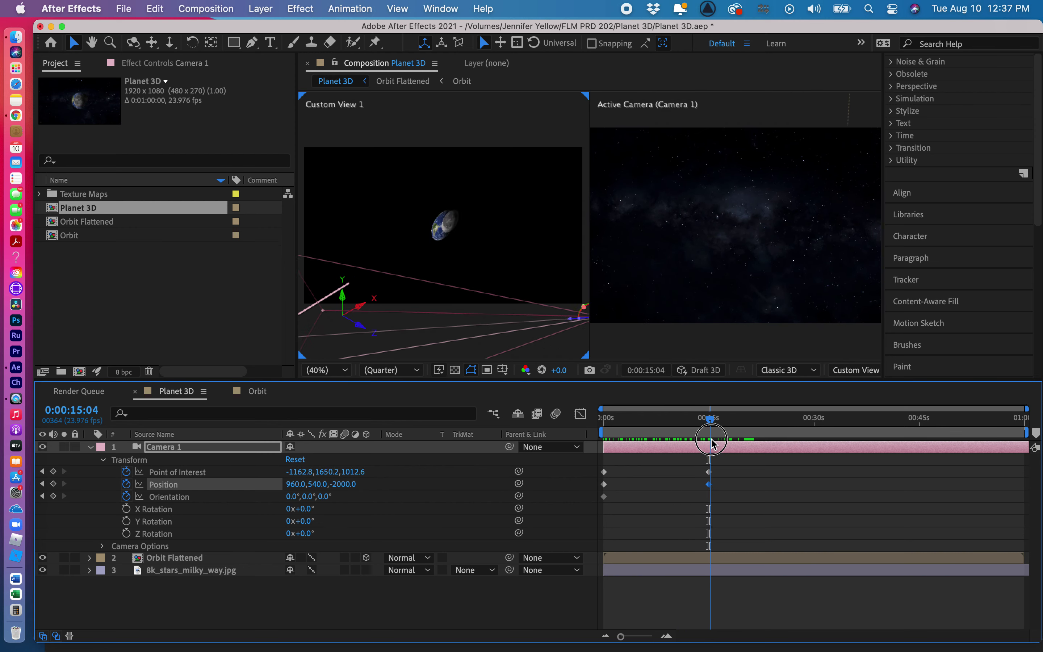
{"action": "left_click_drag", "start_coordinate": [711, 443], "coordinate": [711, 444]}
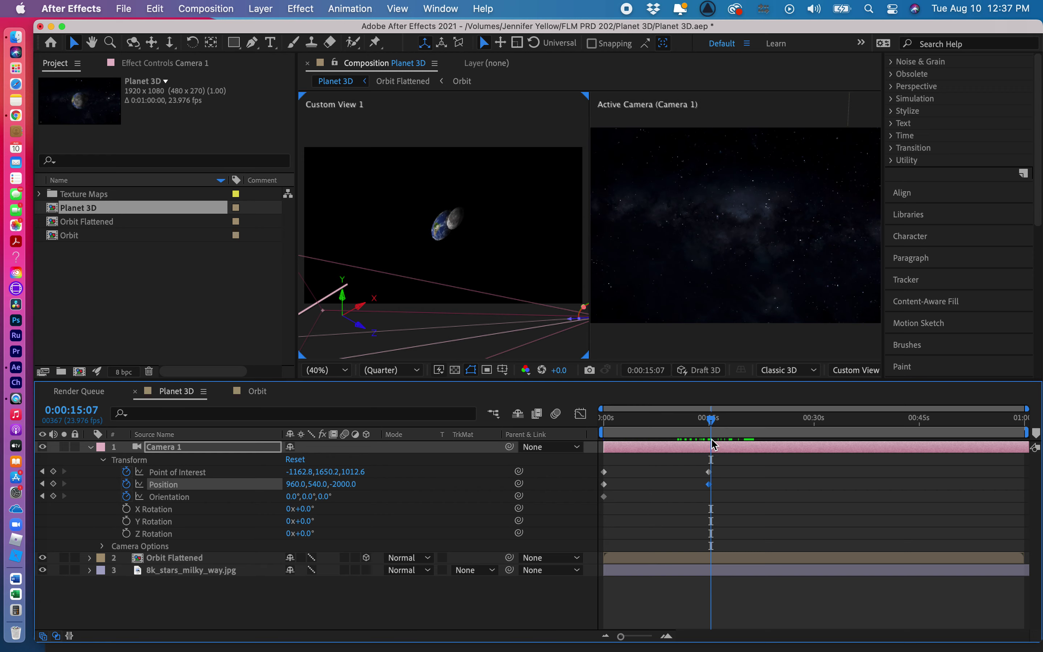